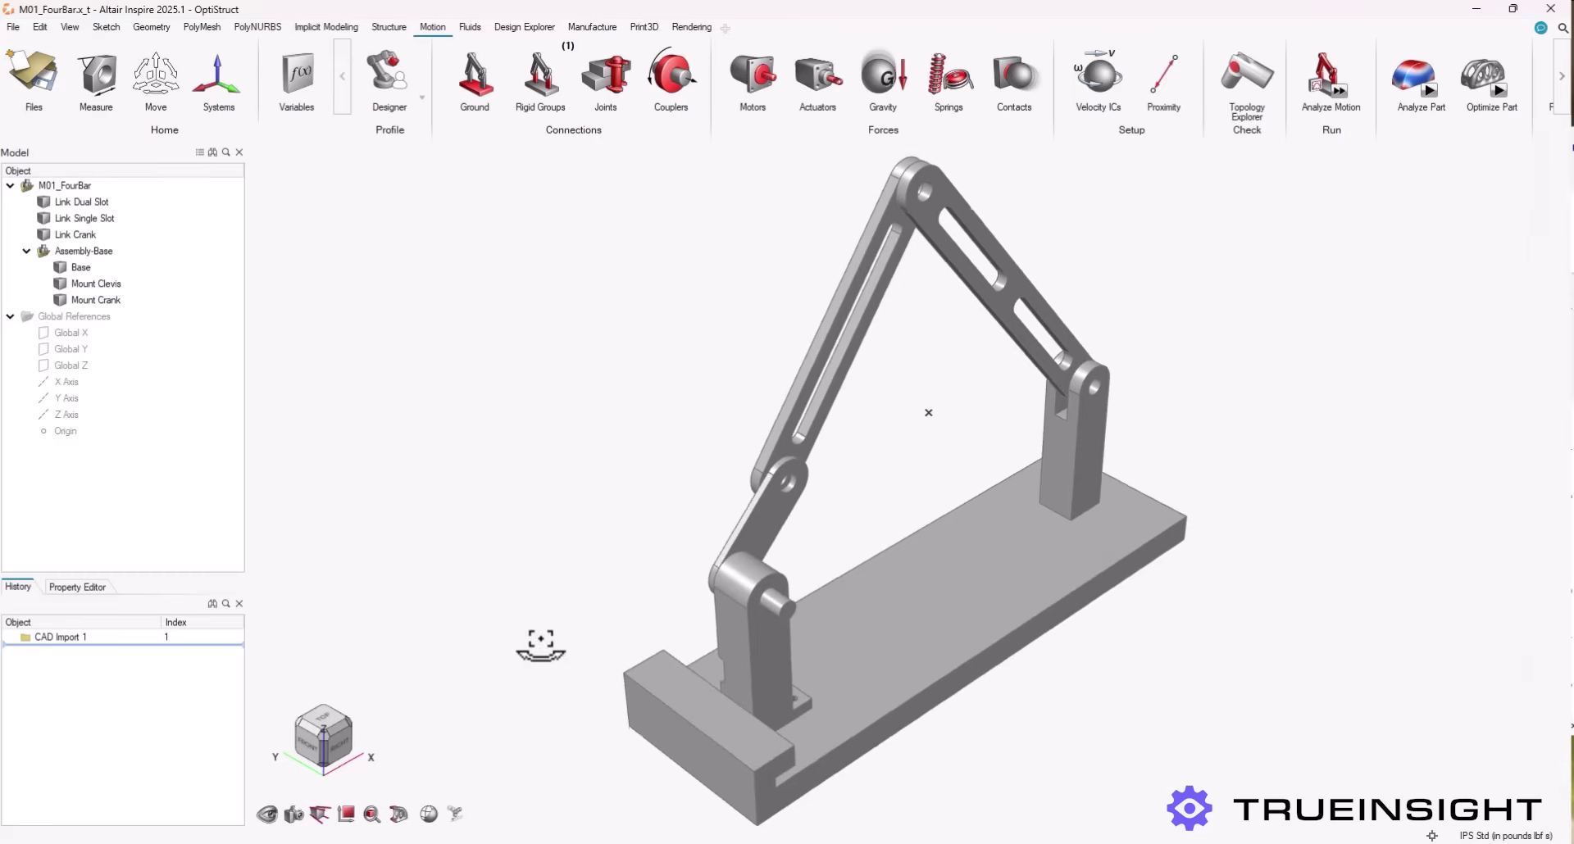
# Ground the Base part of the four-bar linkage
pyautogui.moveTo(541, 644); pyautogui.dragTo(1305, 425, button='right')
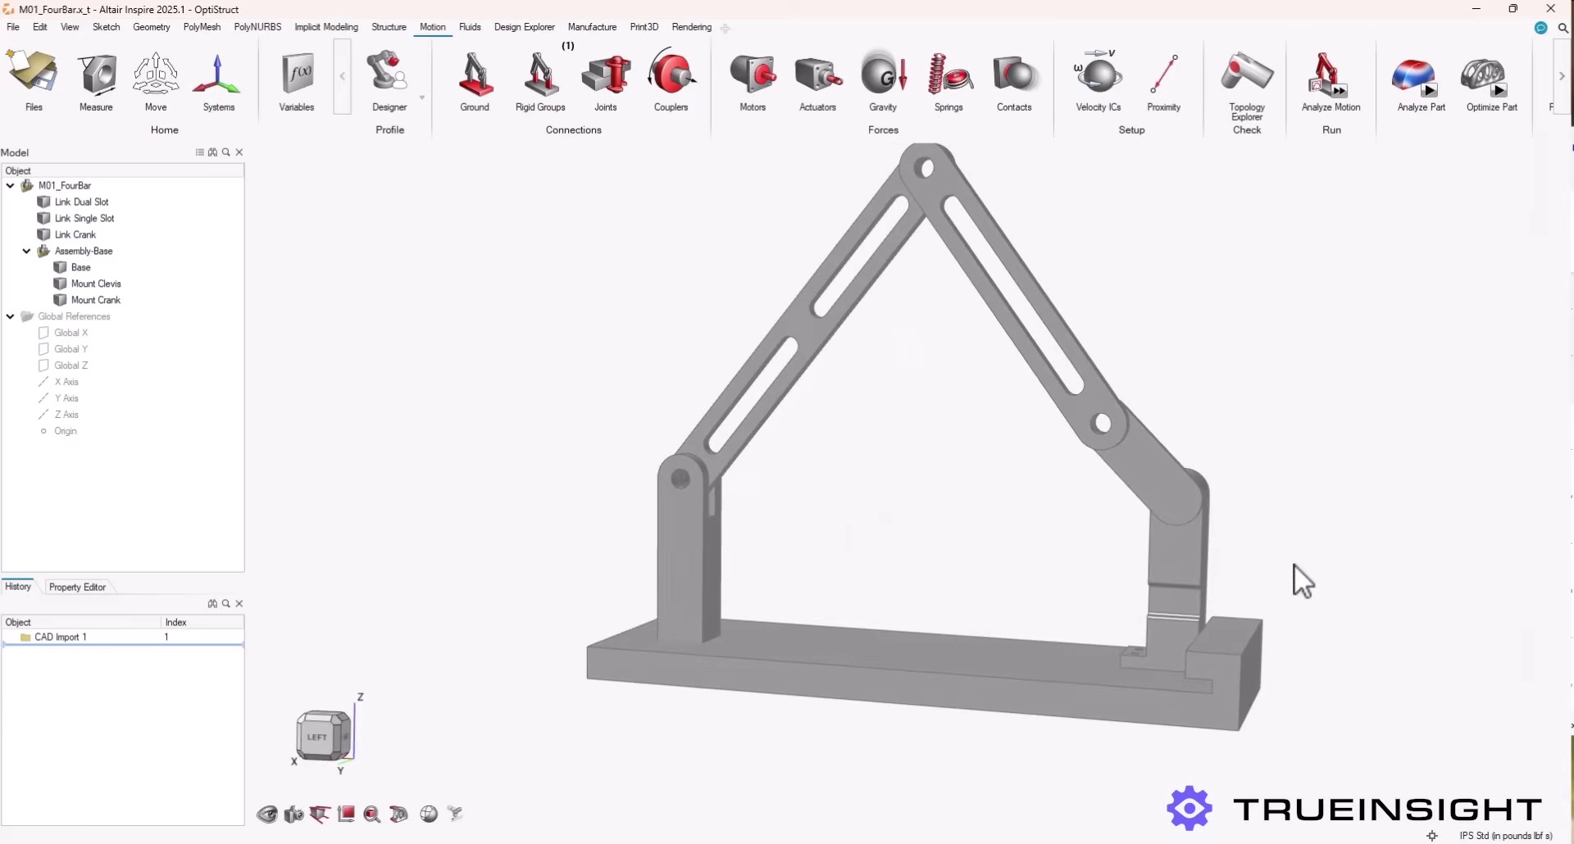
pyautogui.moveTo(1349, 553); pyautogui.dragTo(855, 484, button='right')
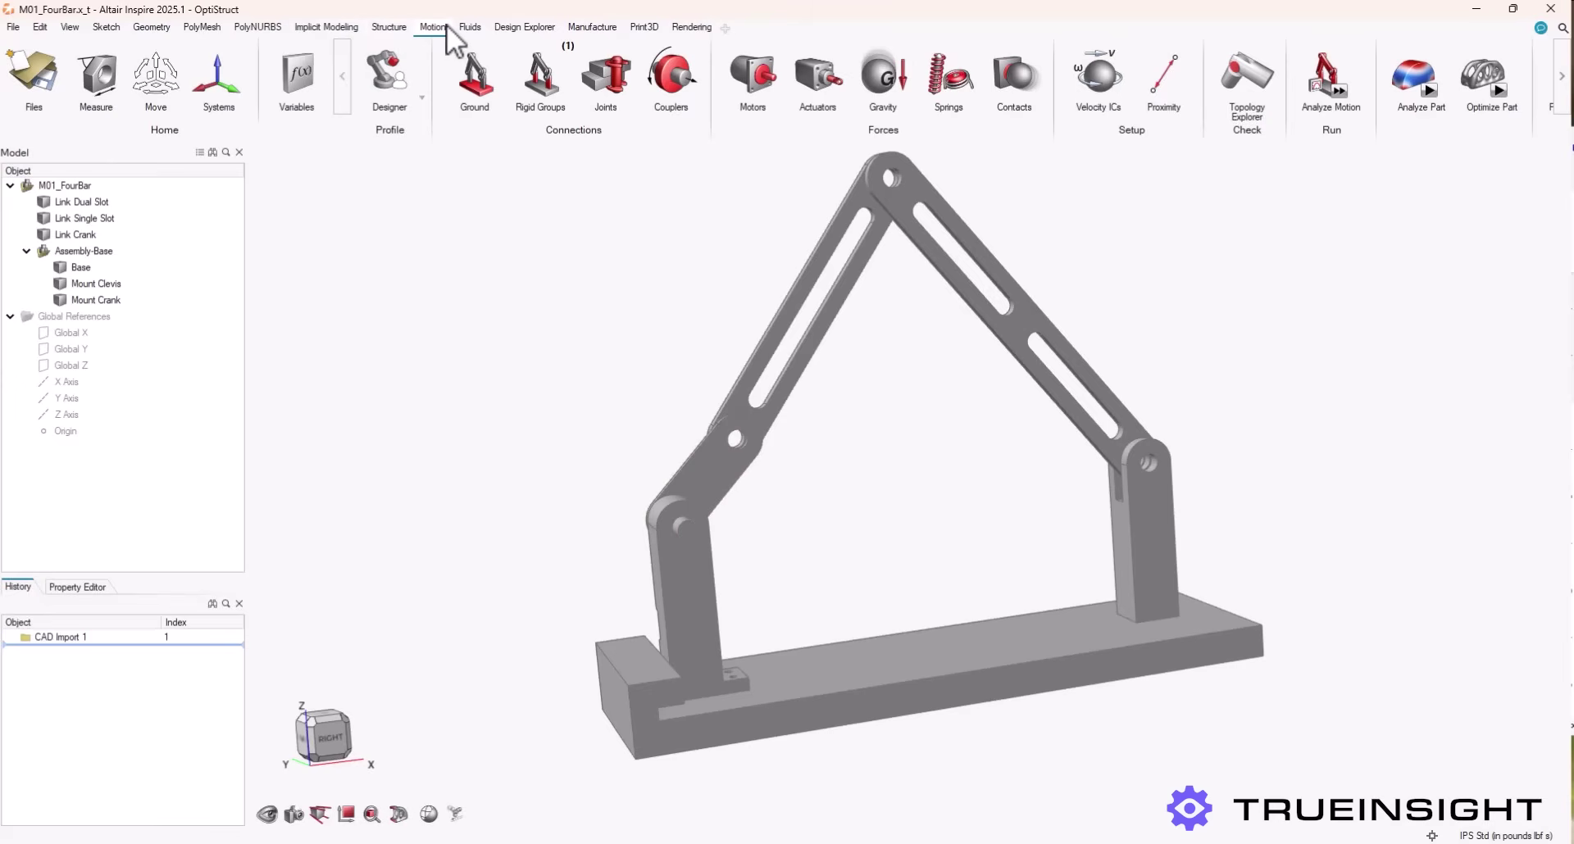
pyautogui.click(476, 92)
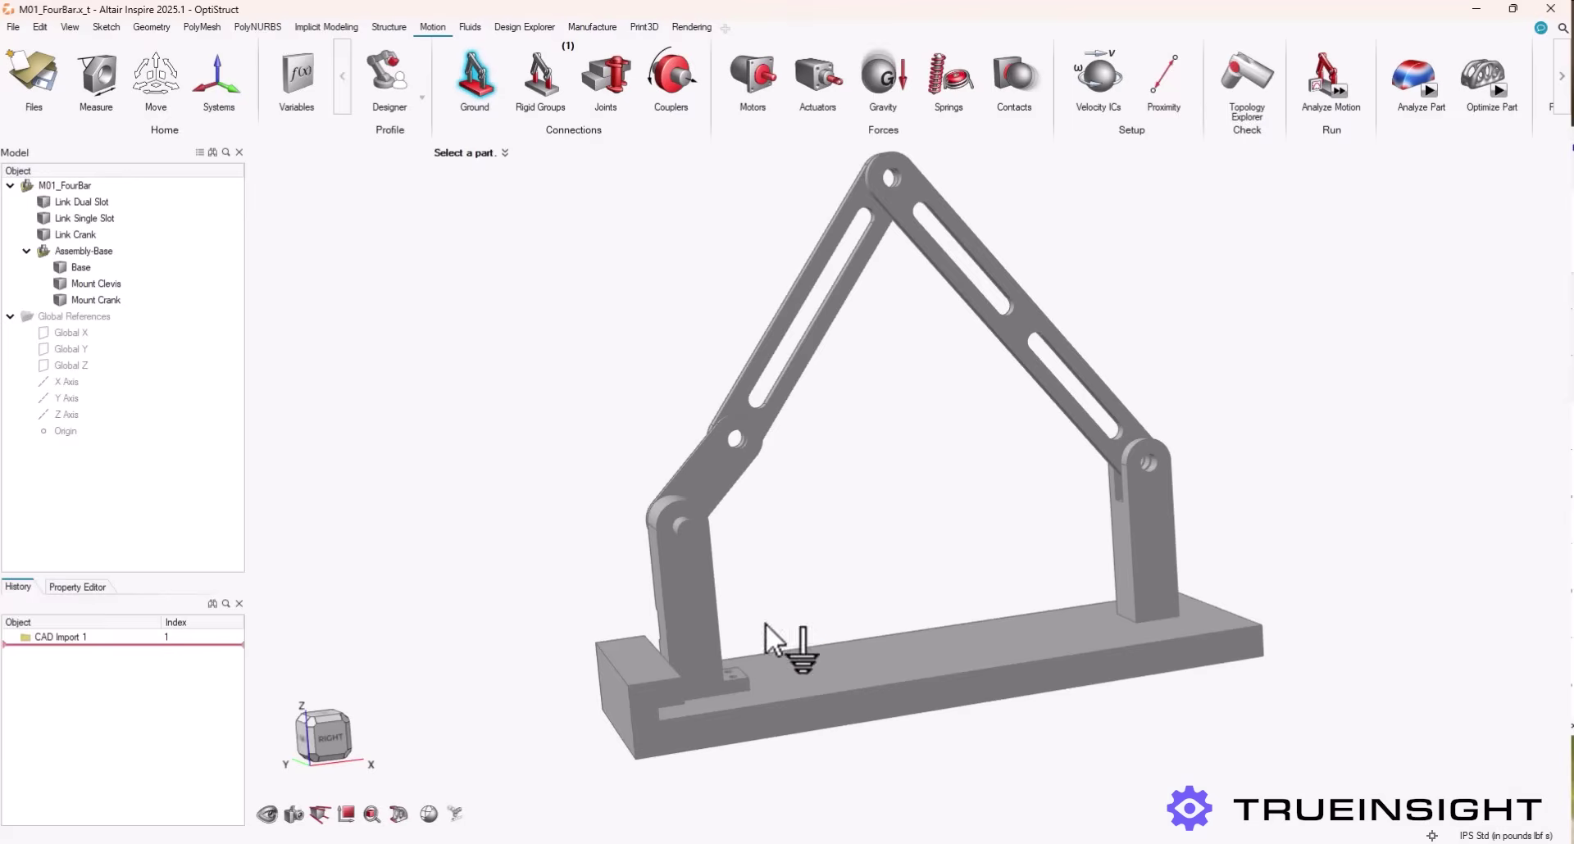
pyautogui.click(882, 679)
pyautogui.press('Escape')
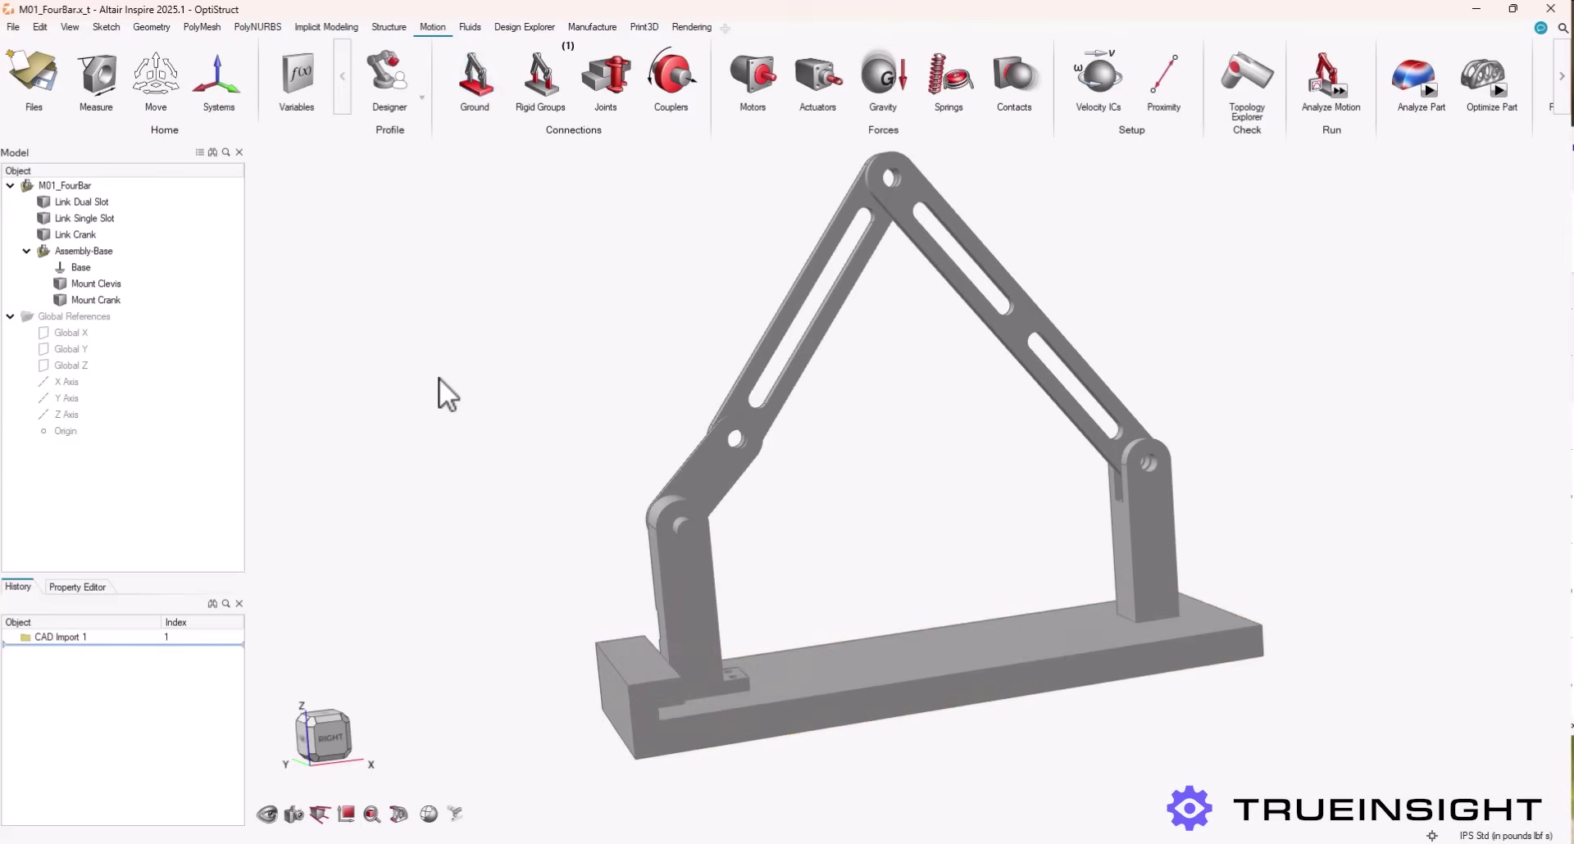
# Join Mount Crank, Base and Mount Clevis into the rigid group Assembly-Base
pyautogui.click(550, 86)
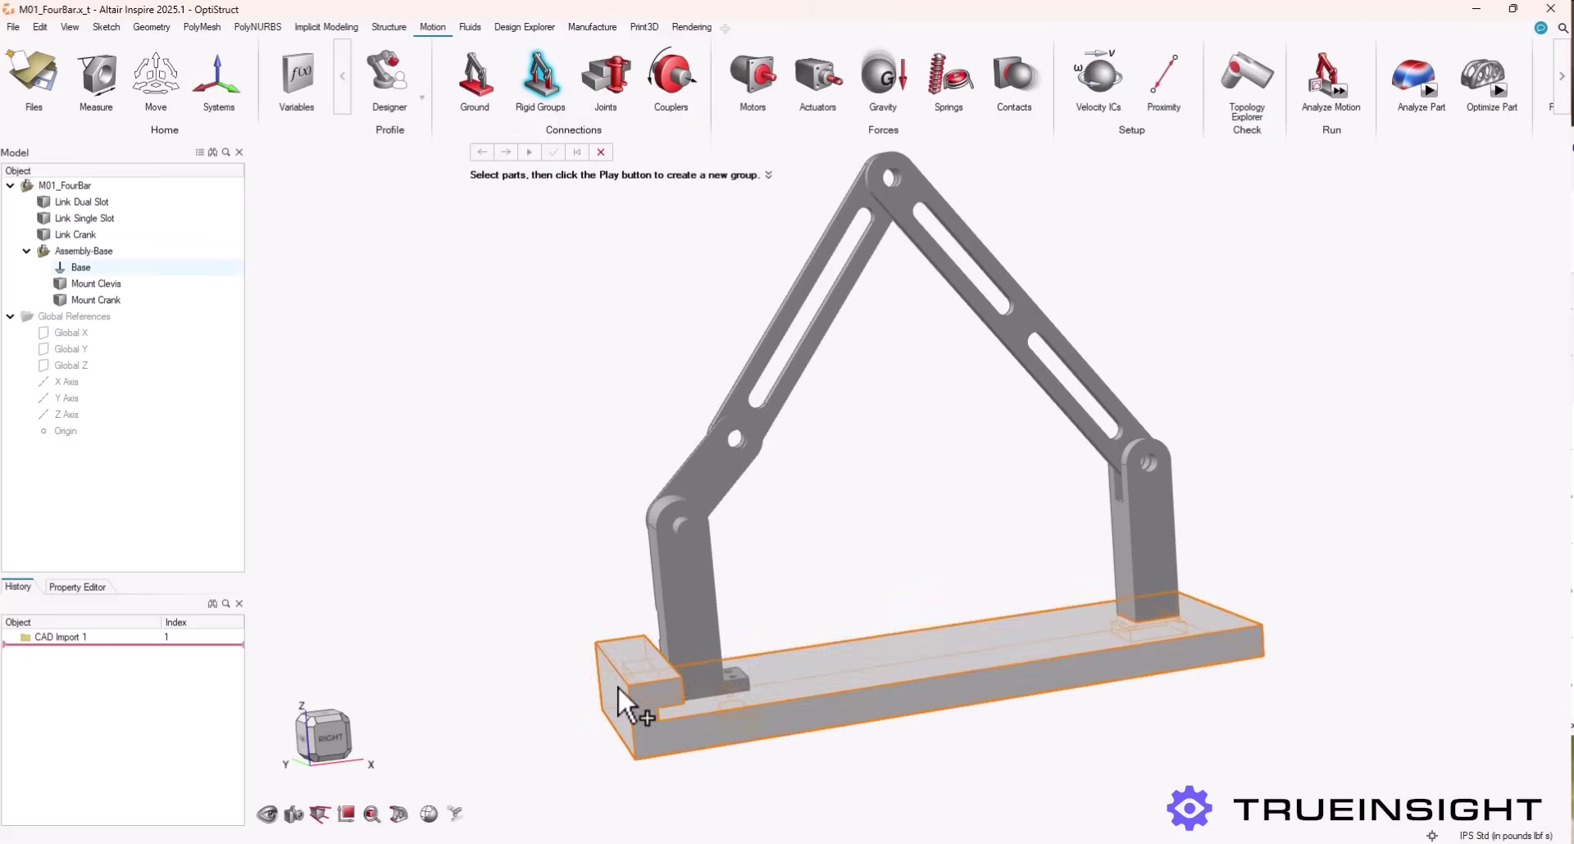
pyautogui.click(681, 626)
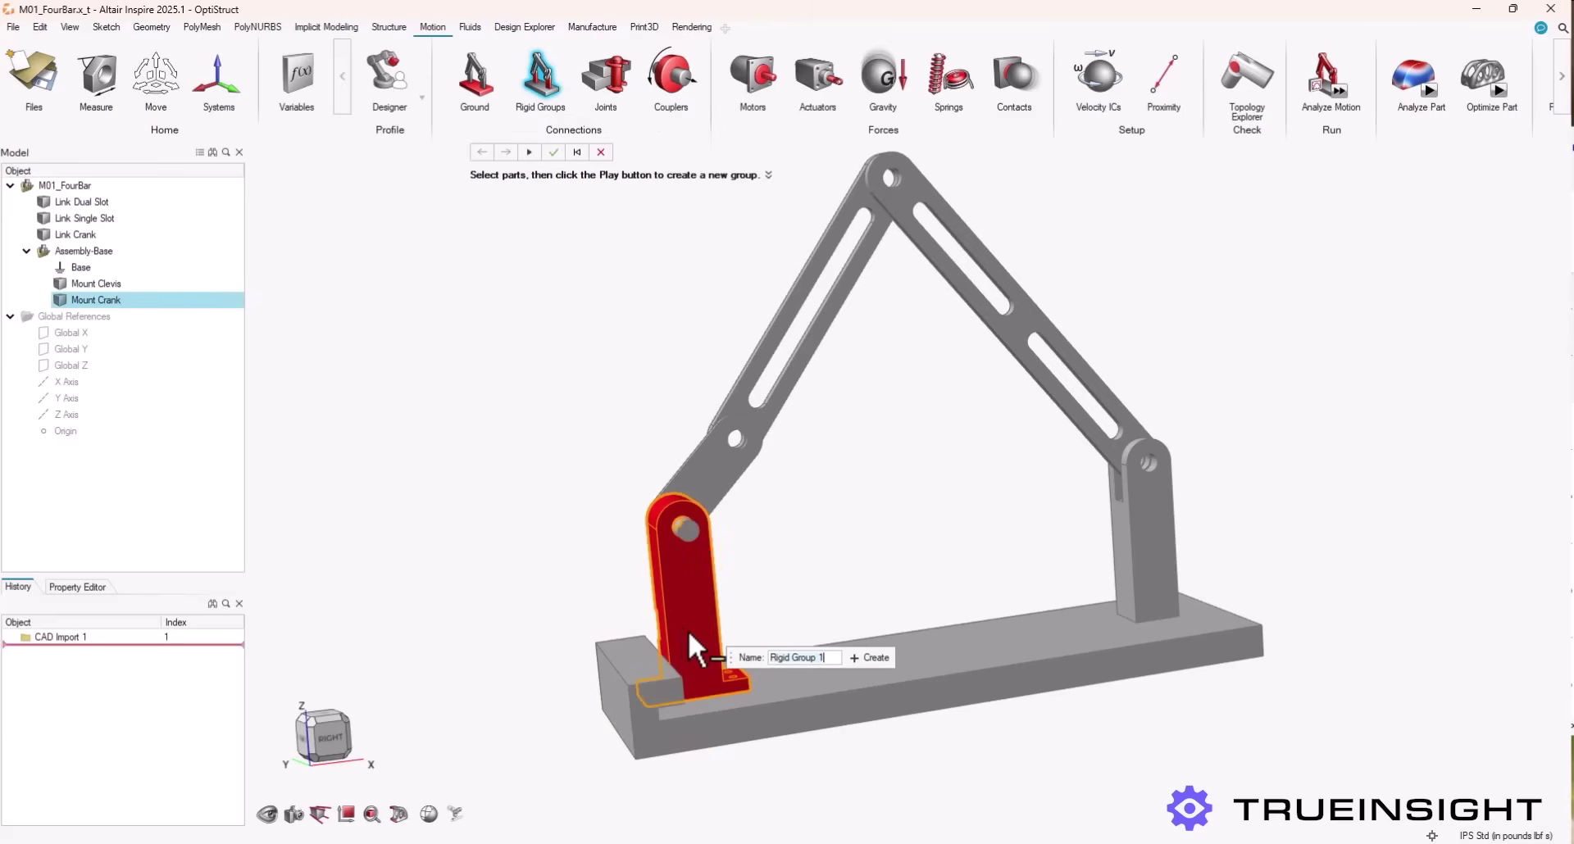
pyautogui.click(939, 649)
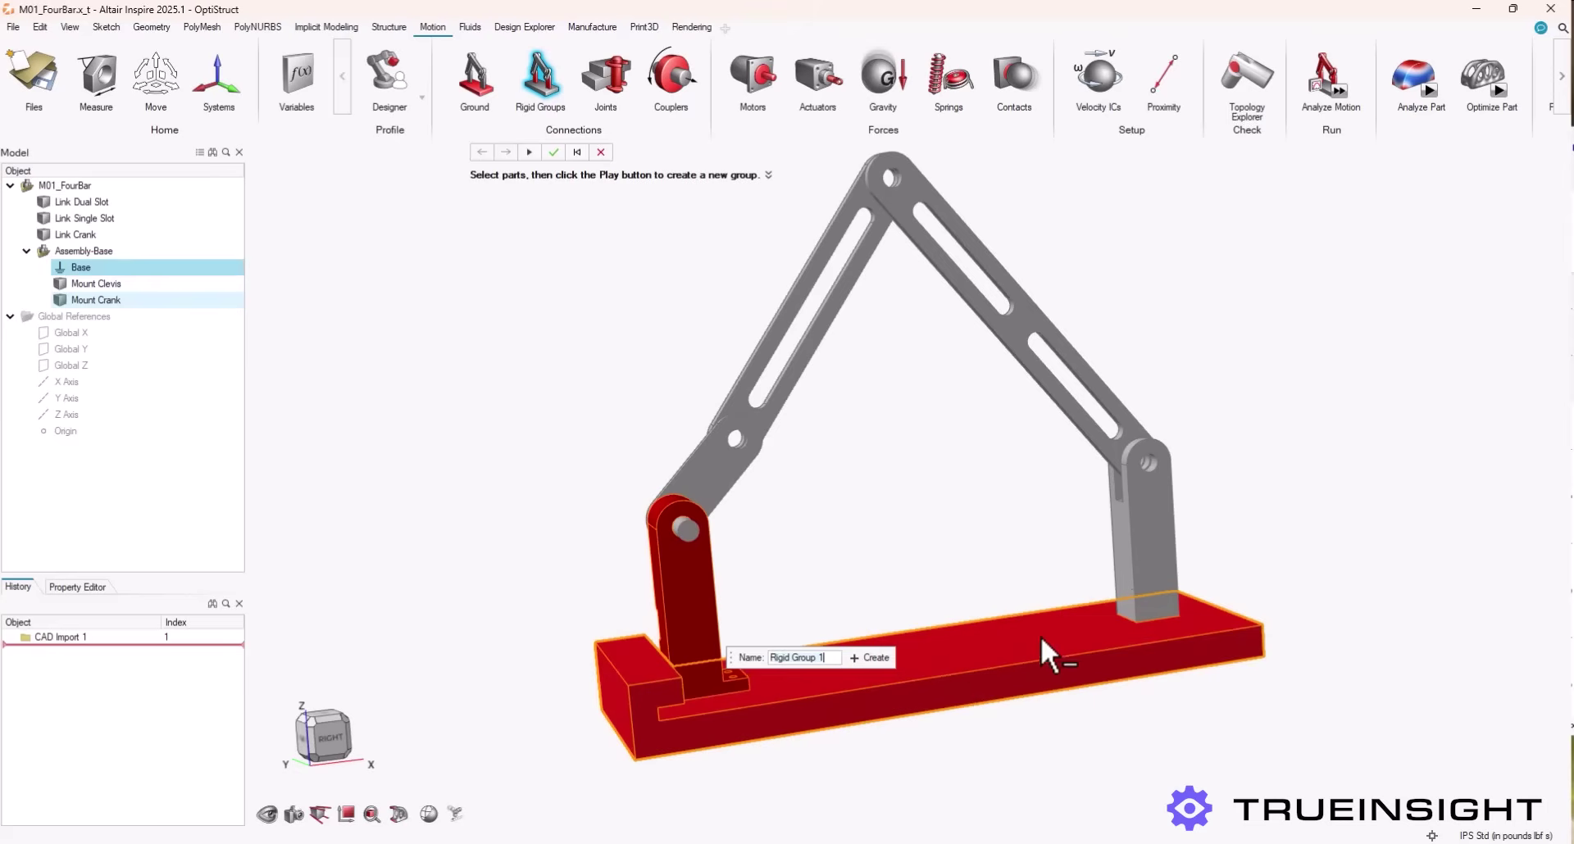
pyautogui.click(1149, 556)
pyautogui.click(553, 153)
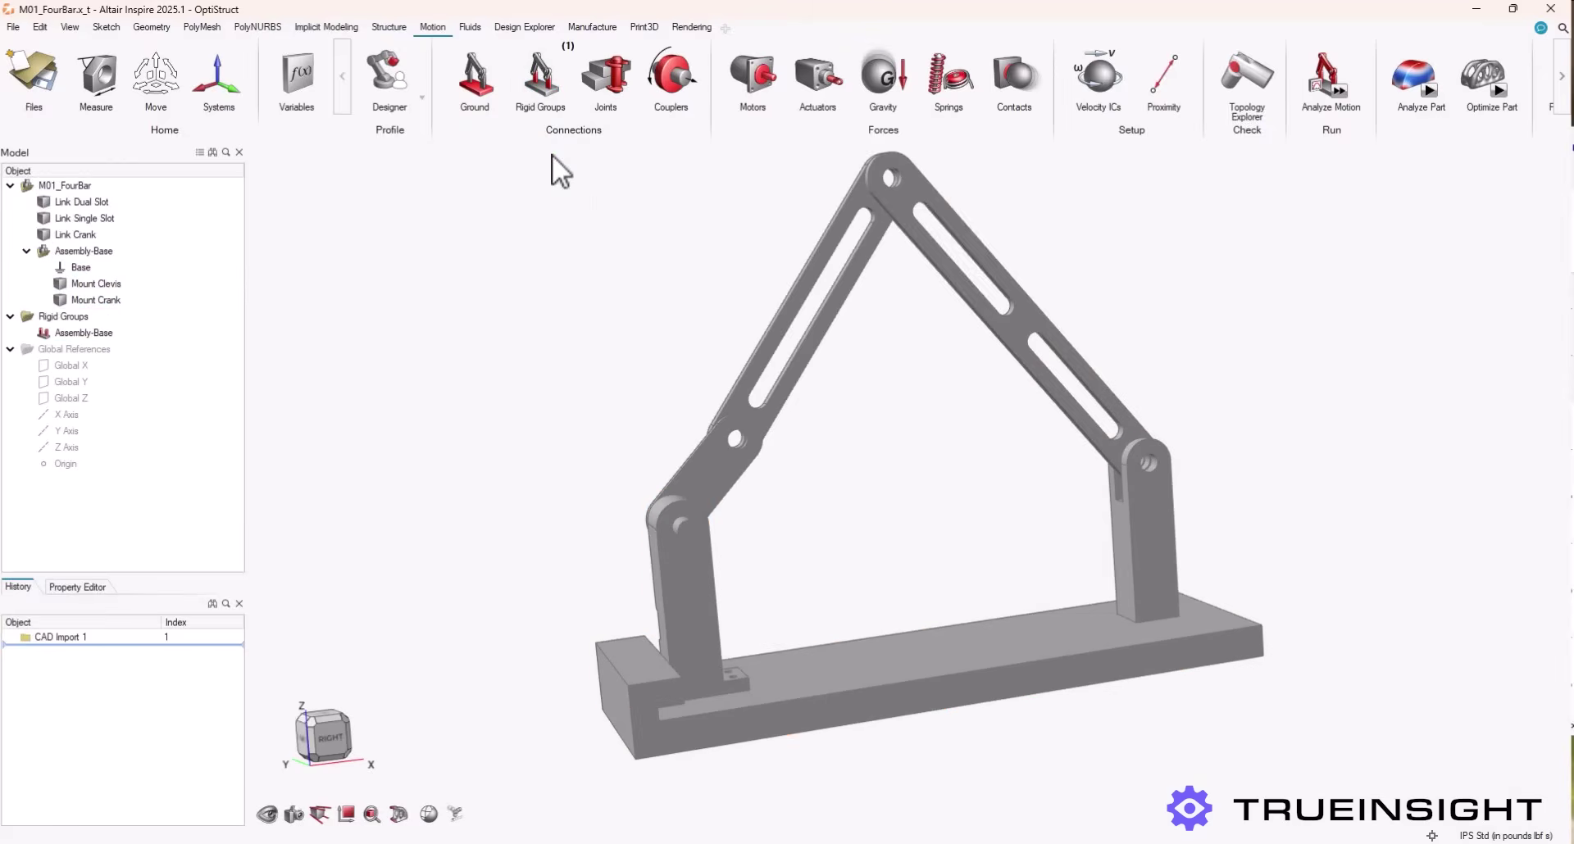
pyautogui.click(69, 334)
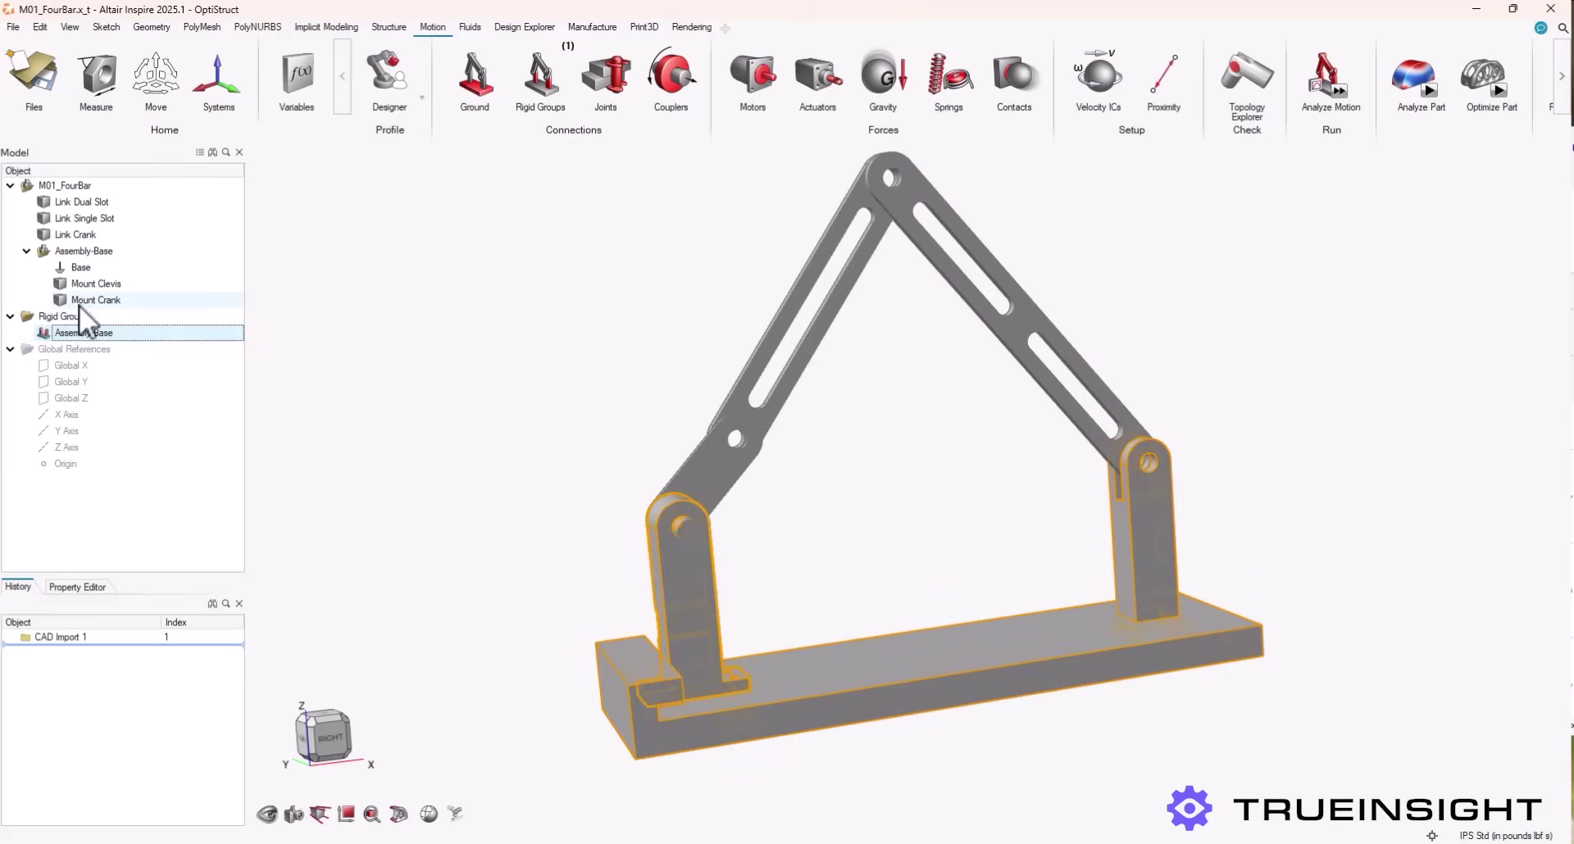
pyautogui.click(77, 264)
pyautogui.click(489, 318)
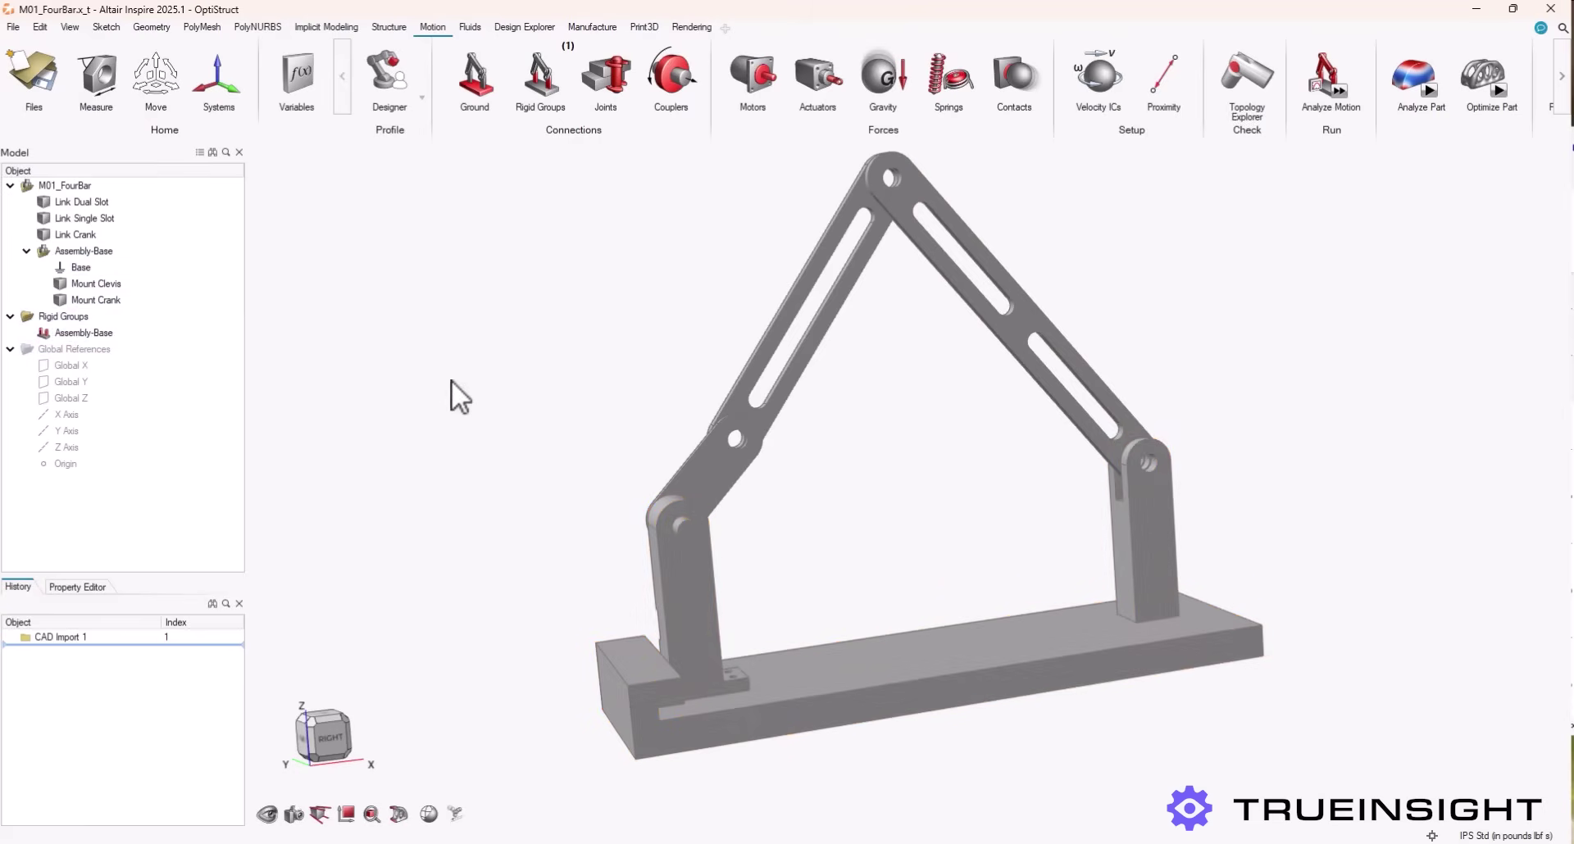
# Find the joint locations and make the middle-left pin Joint 1
pyautogui.click(614, 73)
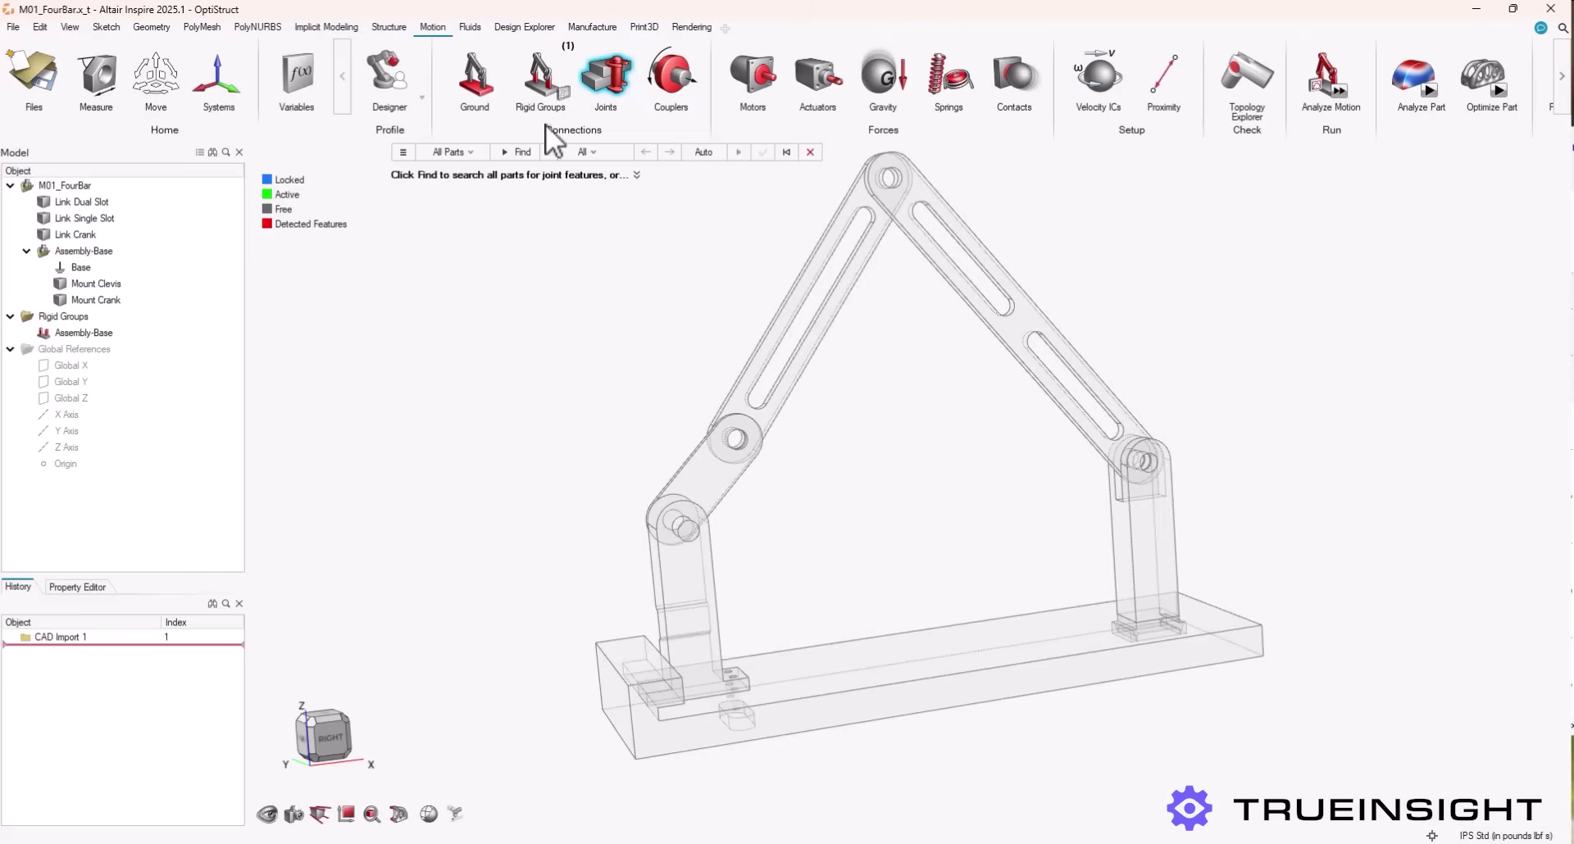
pyautogui.click(518, 151)
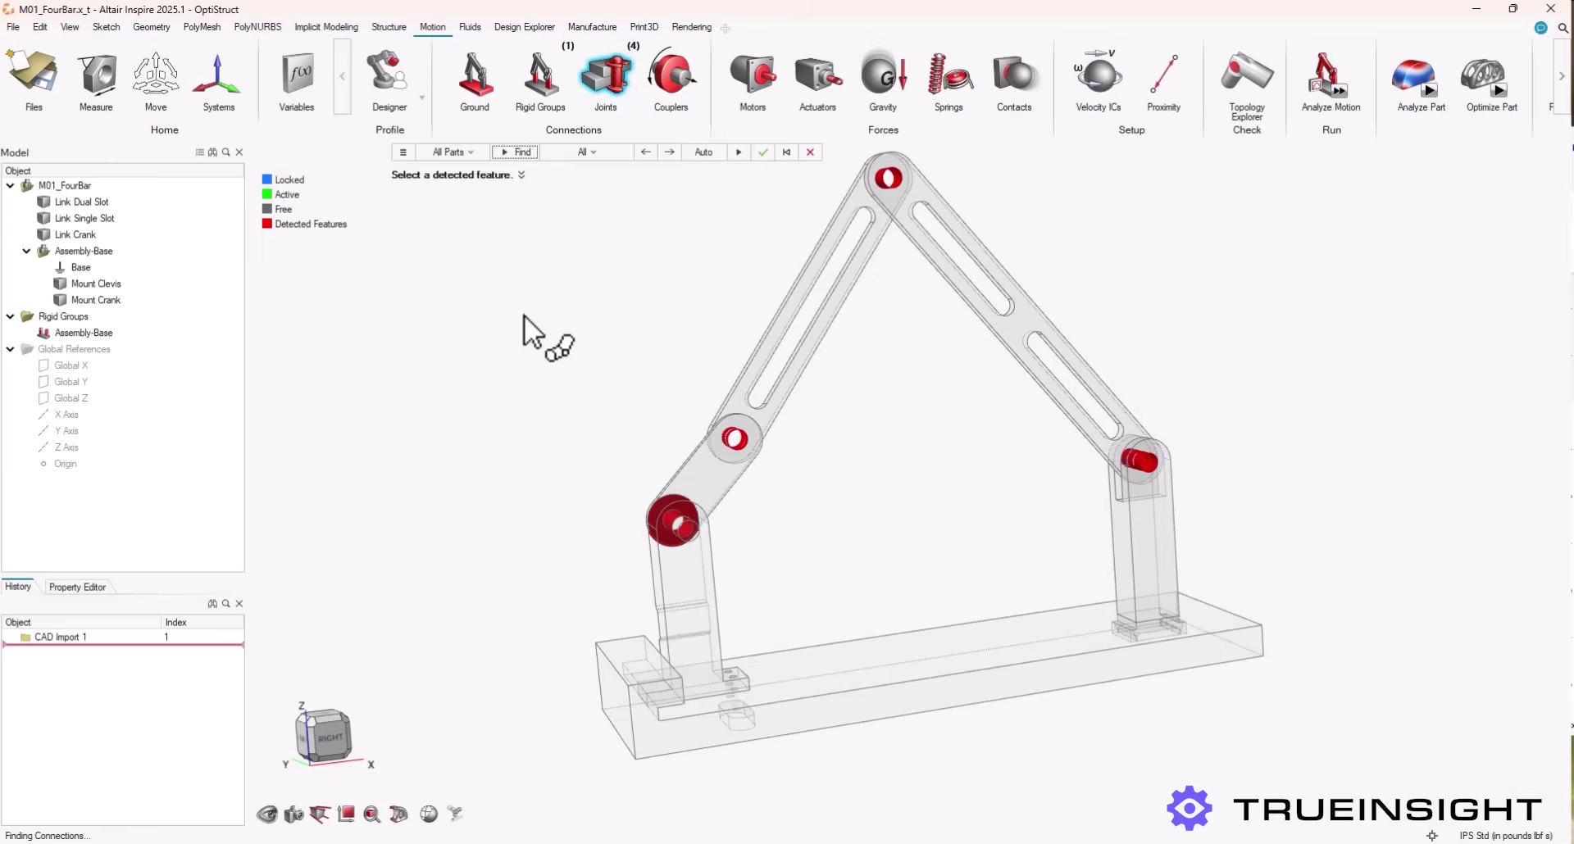
pyautogui.moveTo(542, 337); pyautogui.dragTo(636, 403, button='right')
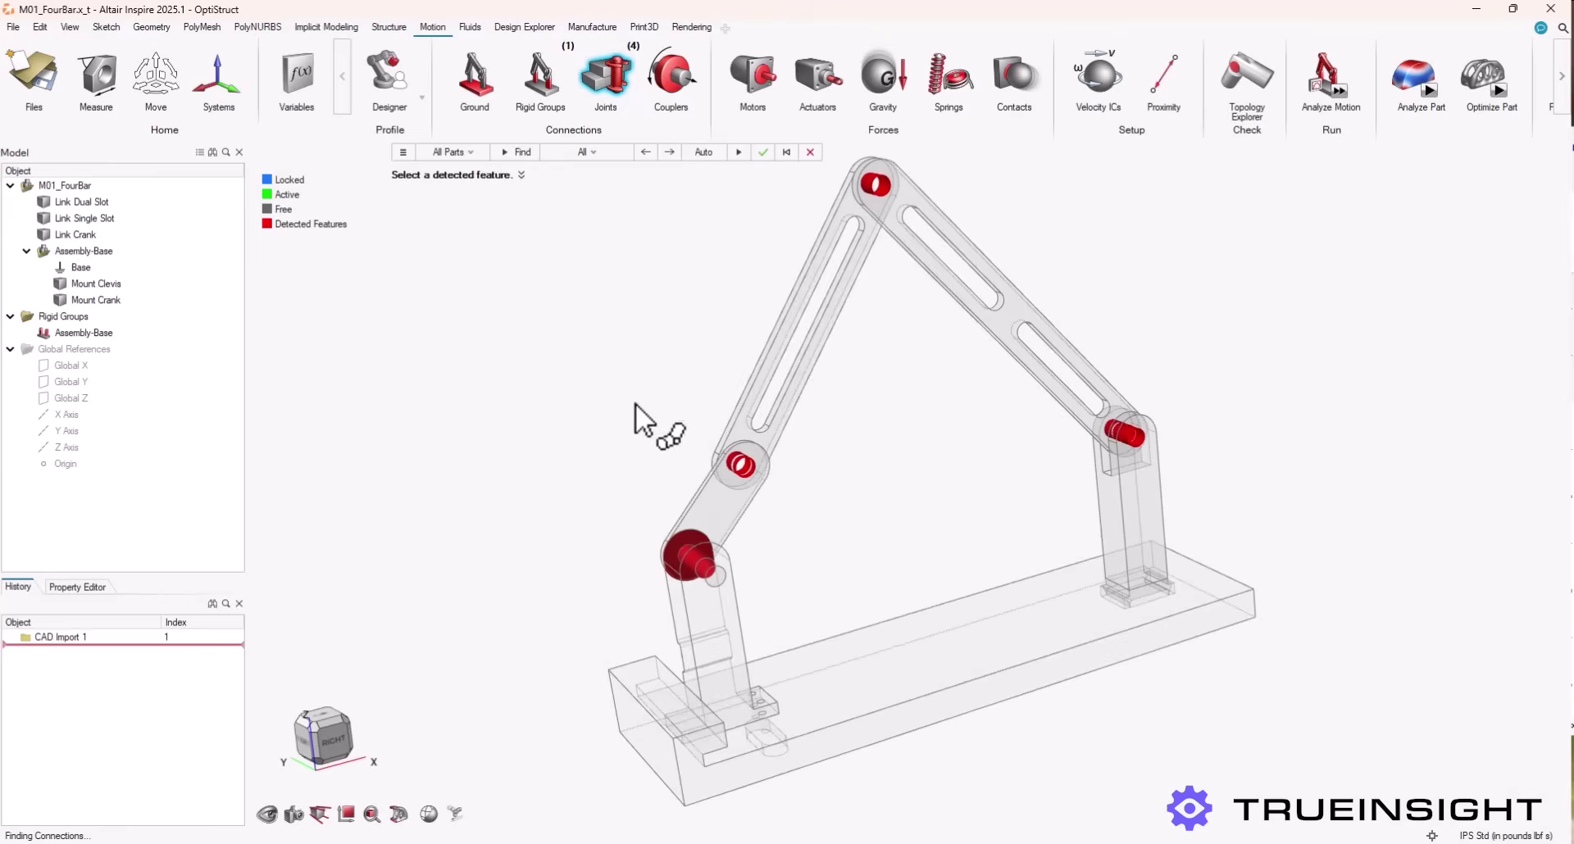
pyautogui.click(742, 464)
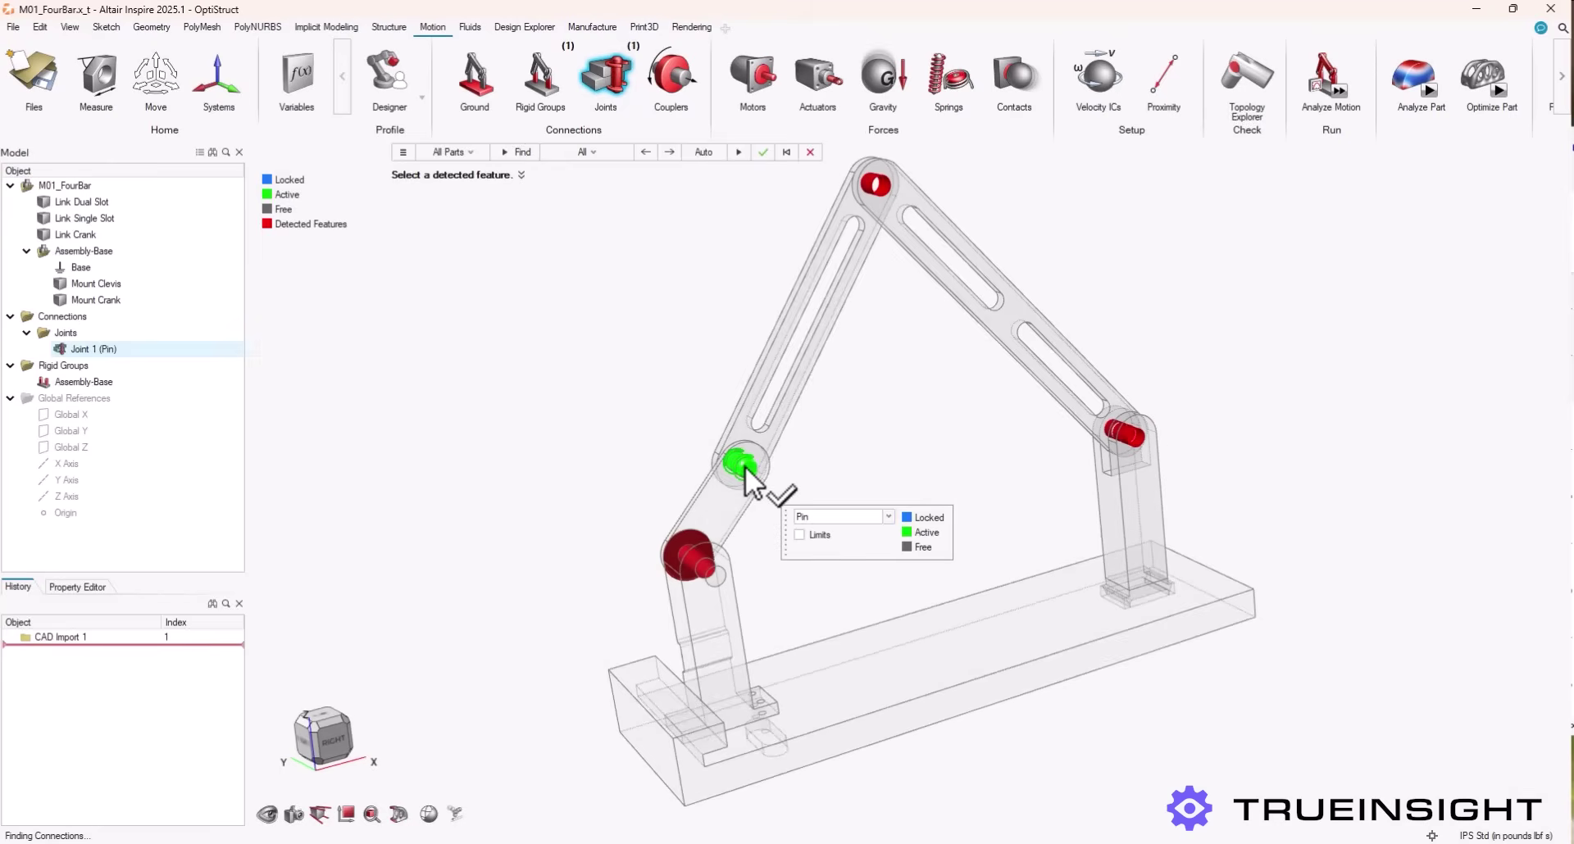
# Try a Dir1 rotation limit of about 62° on Joint 1, then turn limits off again
pyautogui.click(799, 534)
pyautogui.scroll(5, 783, 451)
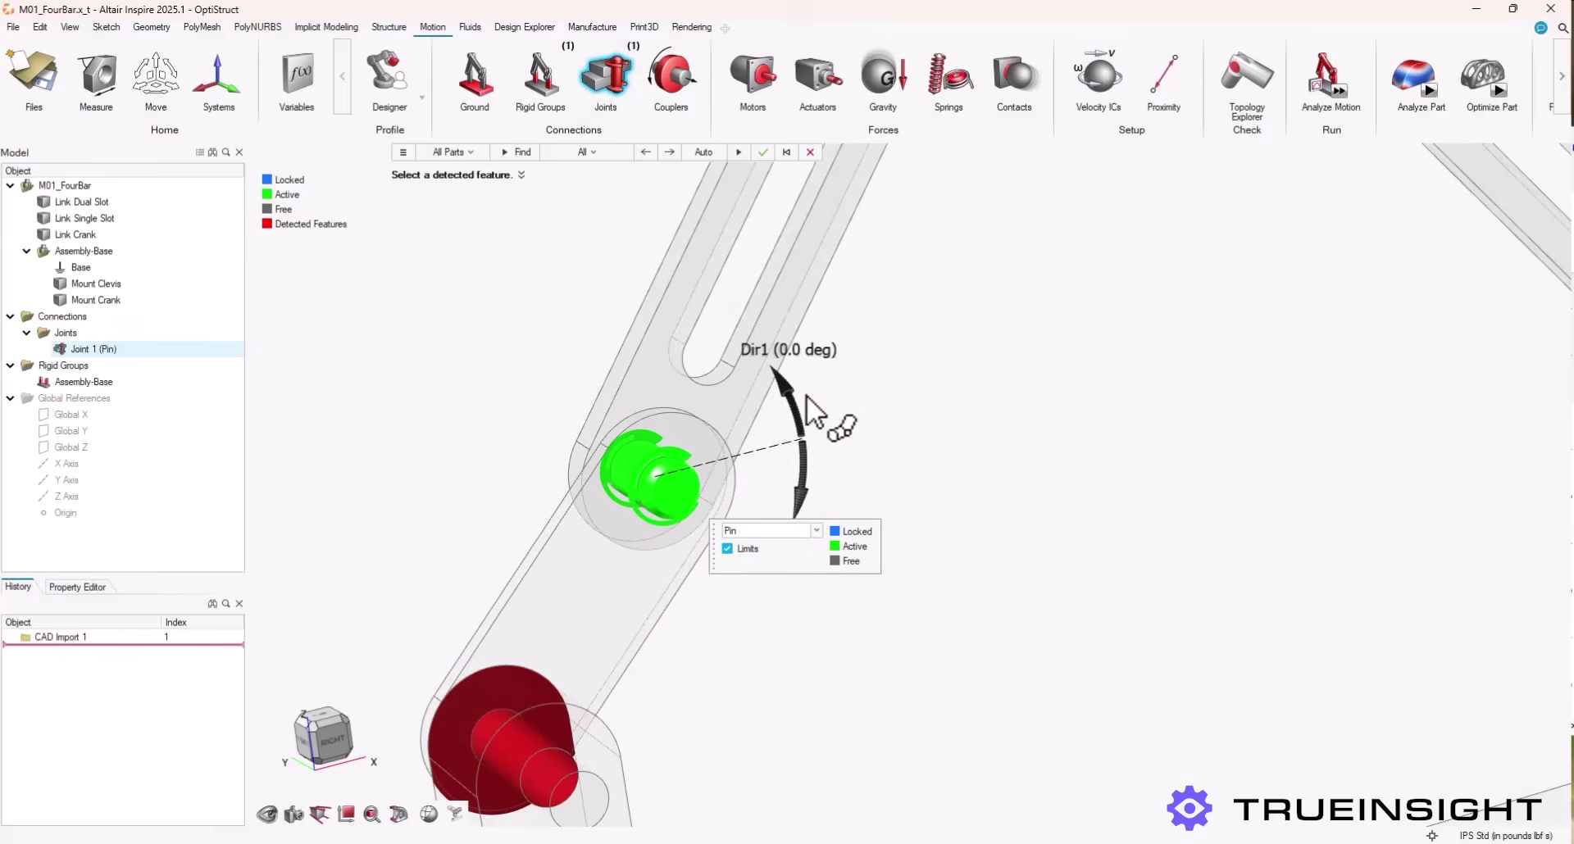
pyautogui.moveTo(804, 410); pyautogui.dragTo(726, 332)
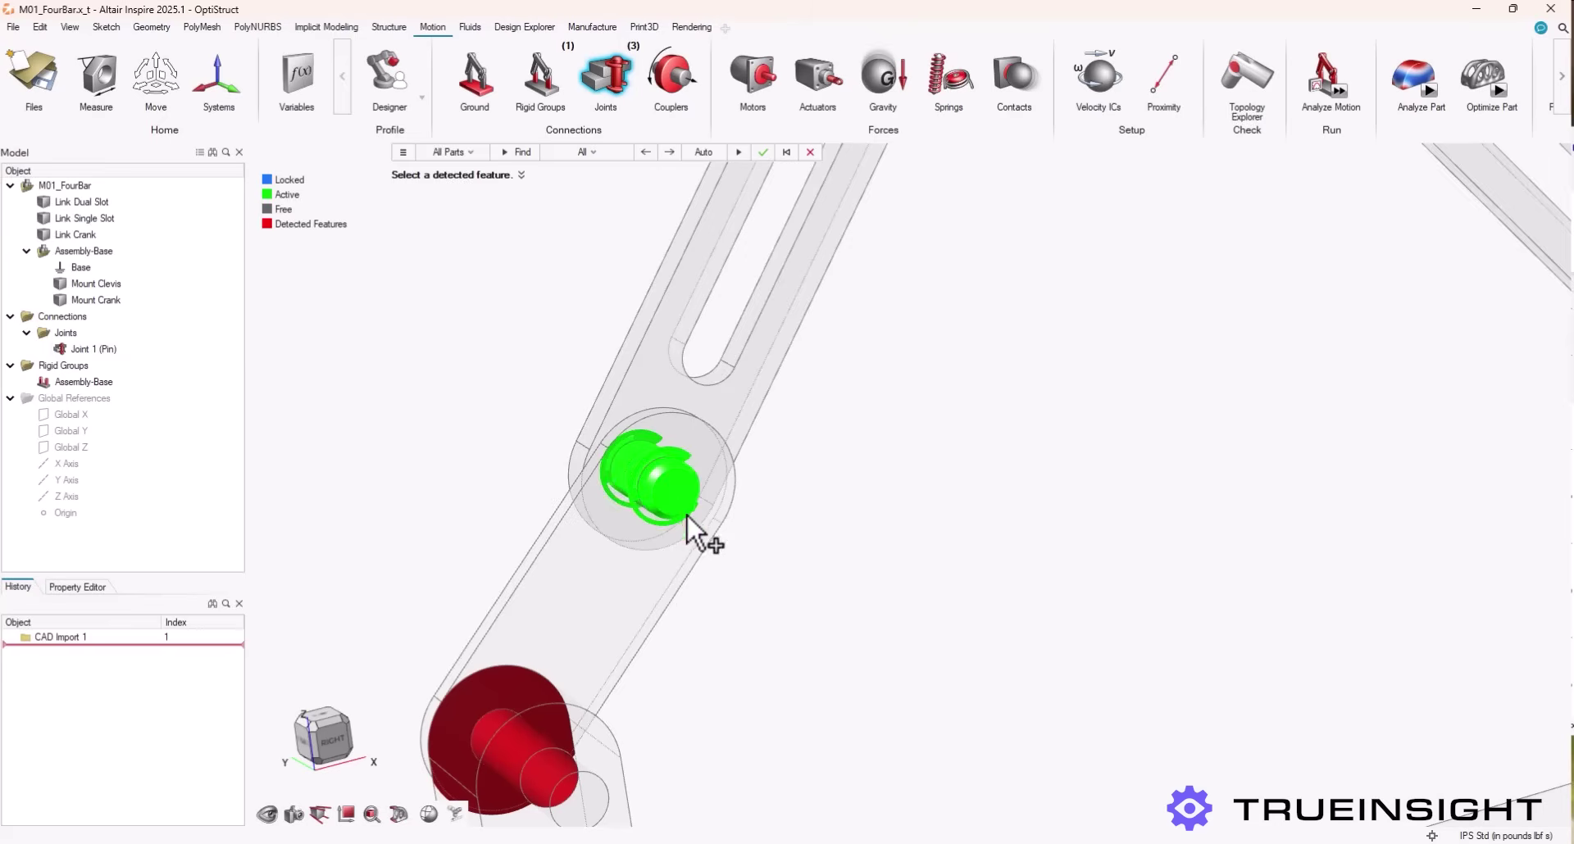
pyautogui.moveTo(684, 505)
pyautogui.click(710, 548)
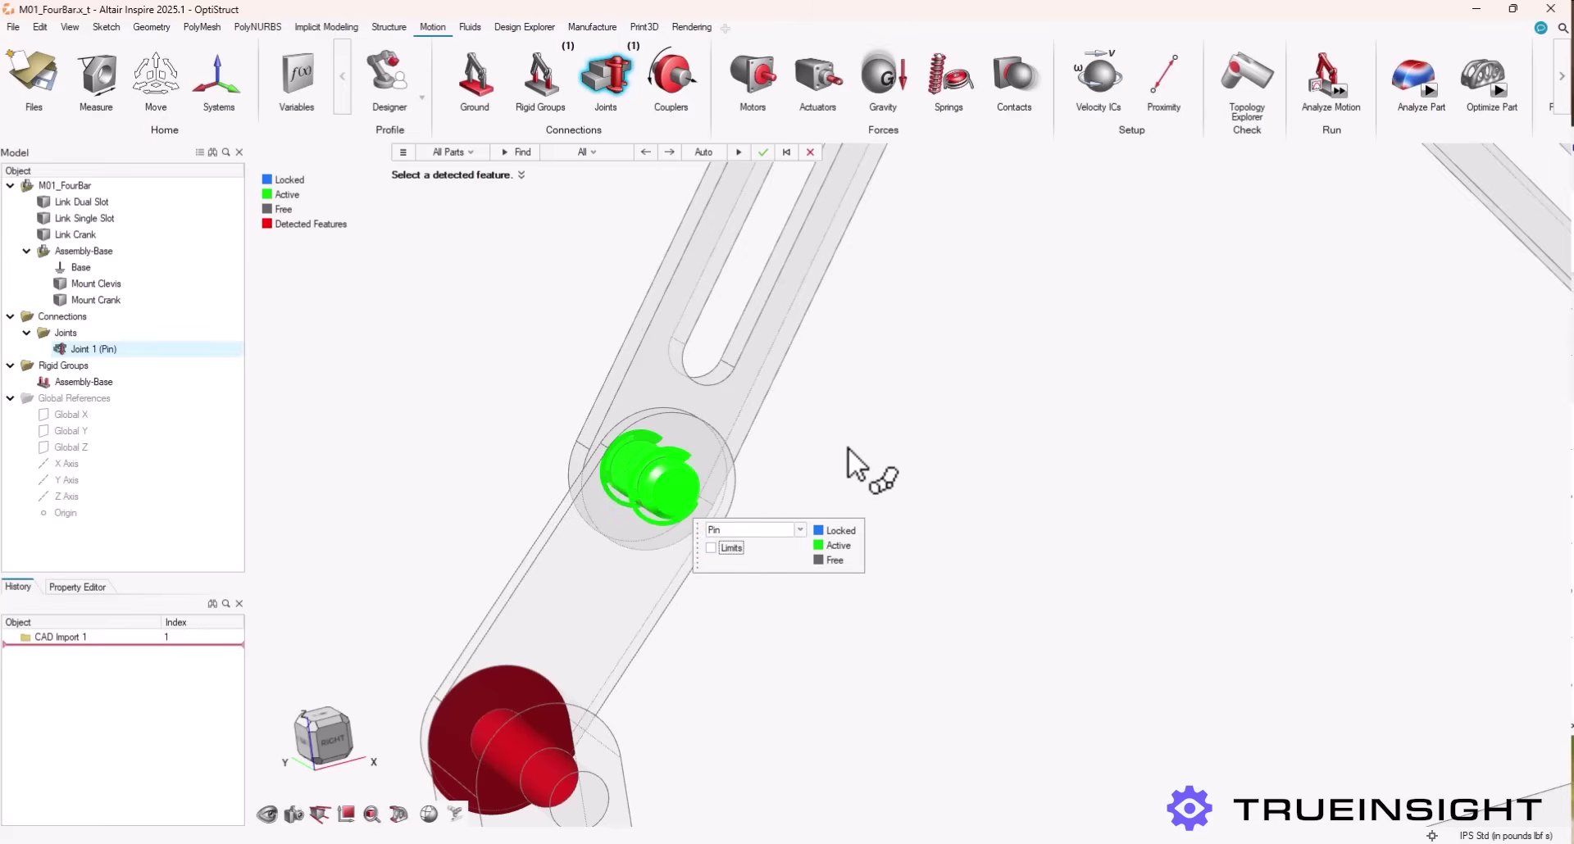
pyautogui.scroll(-5, 849, 445)
# Create Joint 2 and Joint 3 as pins and Joint 4 as a hinge at the crank
pyautogui.moveTo(918, 401); pyautogui.dragTo(926, 506, button='middle')
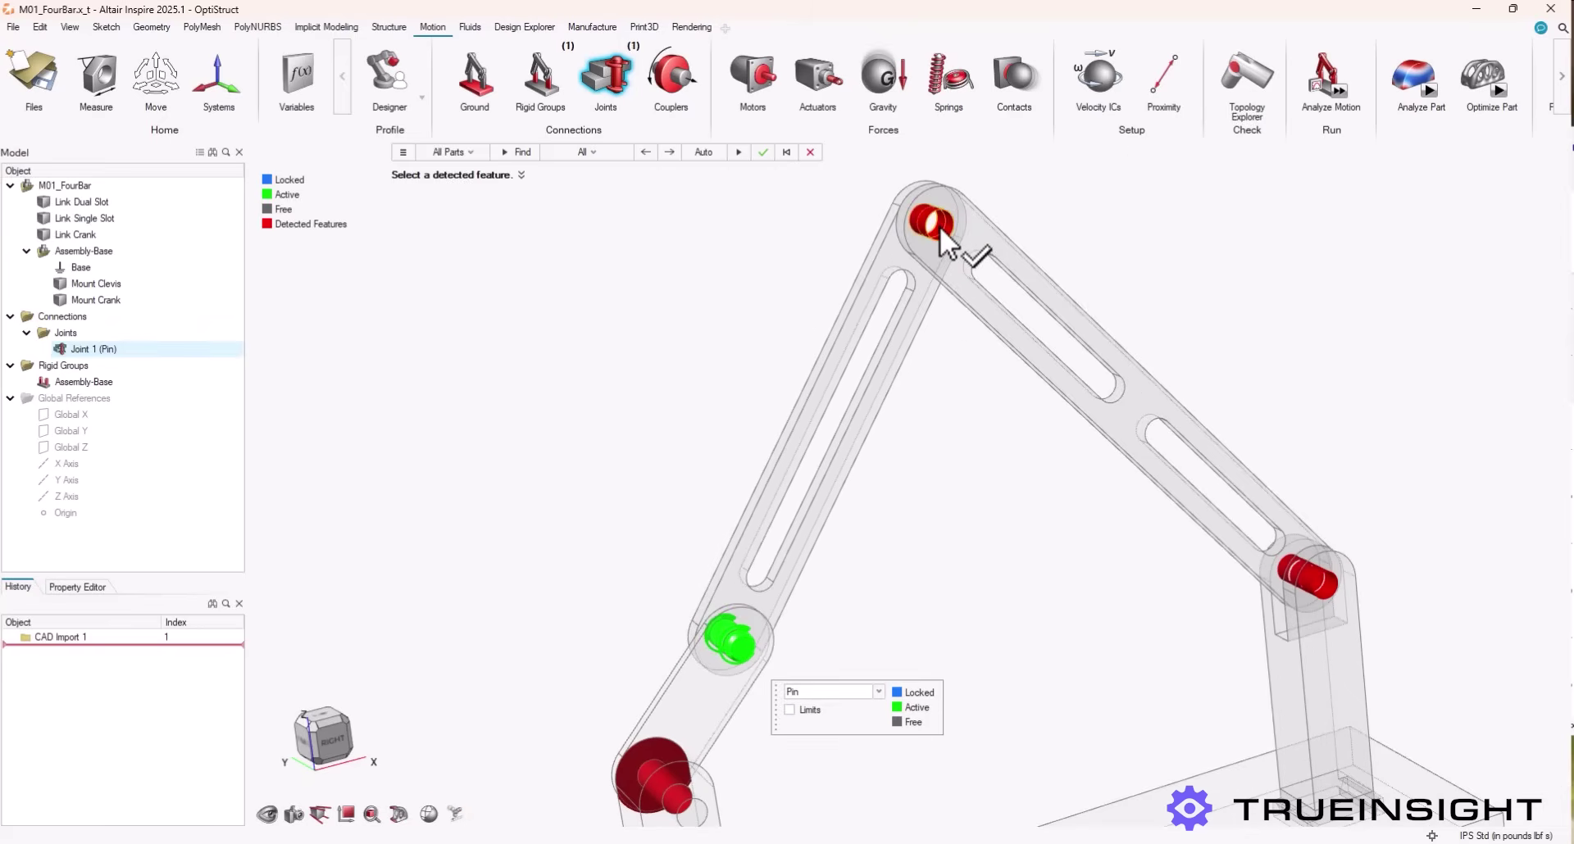
pyautogui.click(940, 226)
pyautogui.click(1320, 586)
pyautogui.moveTo(938, 706); pyautogui.dragTo(1054, 562, button='middle')
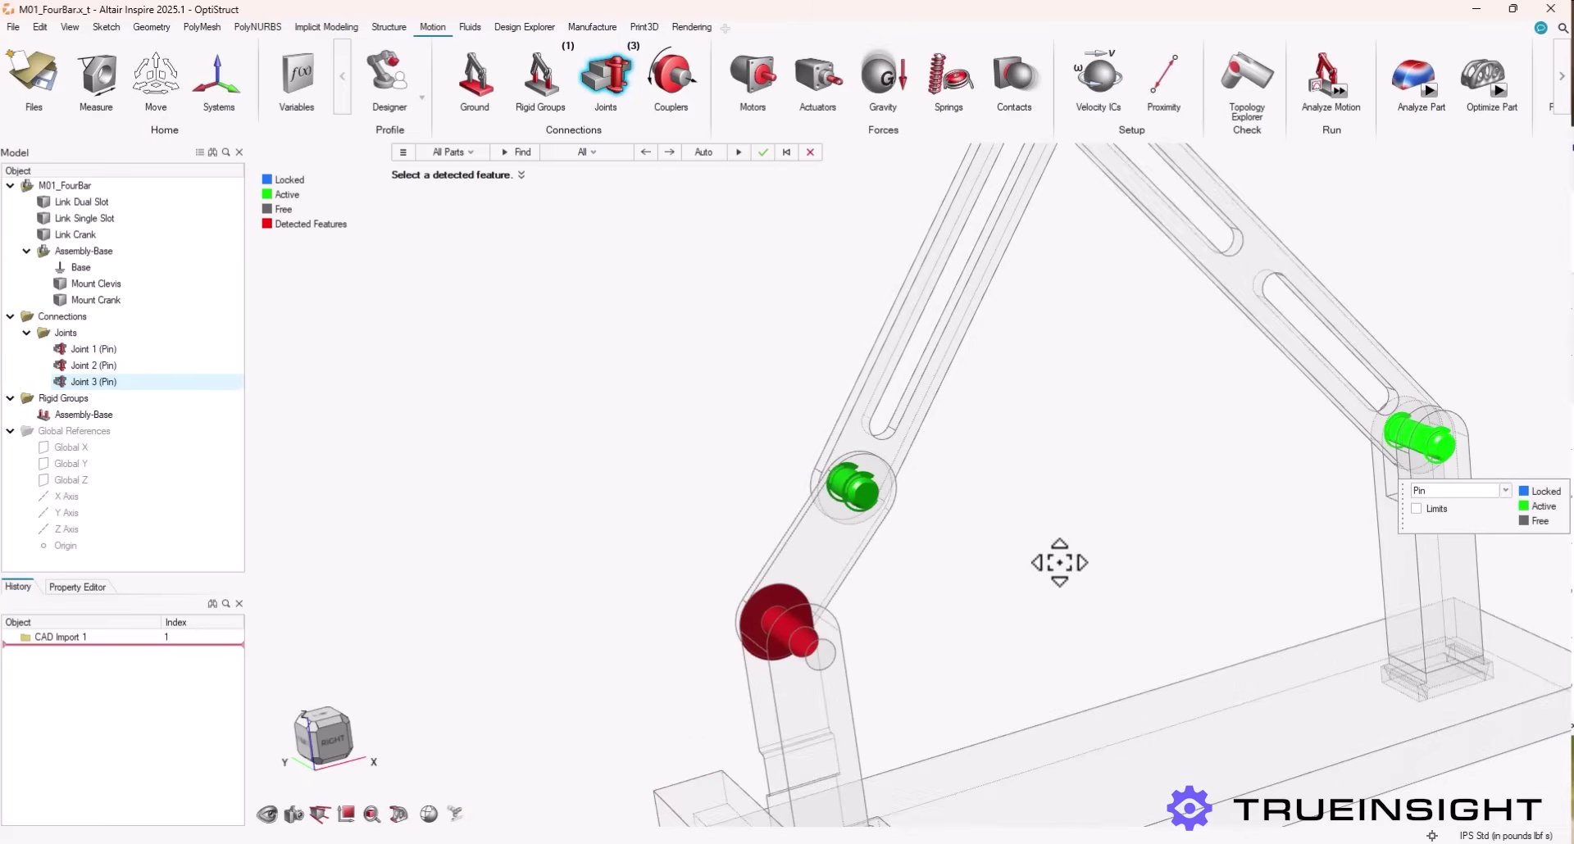
pyautogui.click(812, 660)
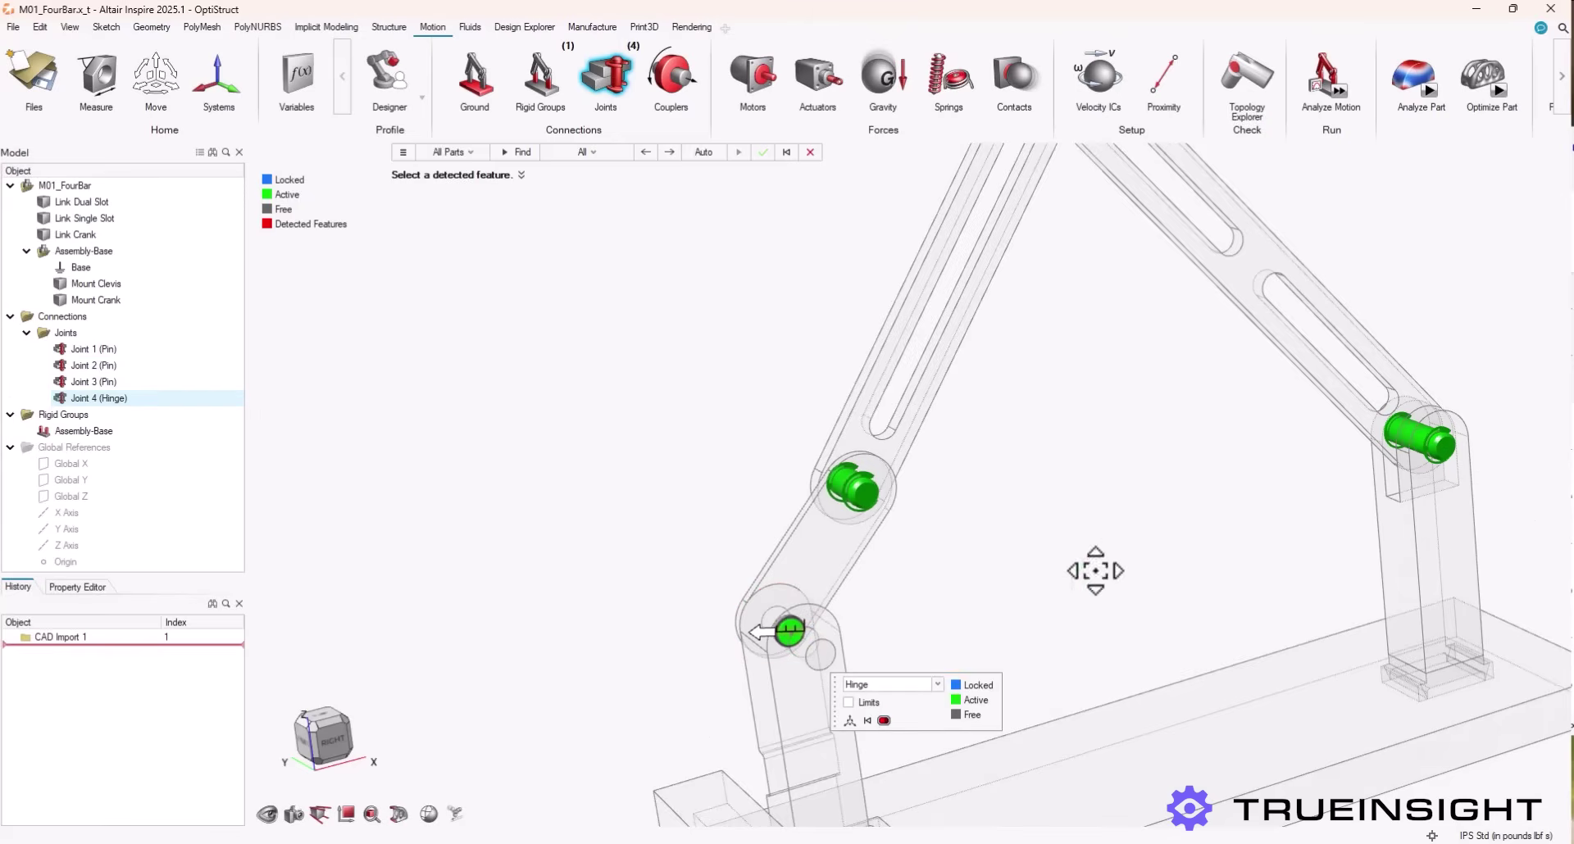
pyautogui.moveTo(1099, 569); pyautogui.dragTo(821, 635, button='right')
pyautogui.click(74, 352)
pyautogui.click(74, 368)
pyautogui.click(90, 399)
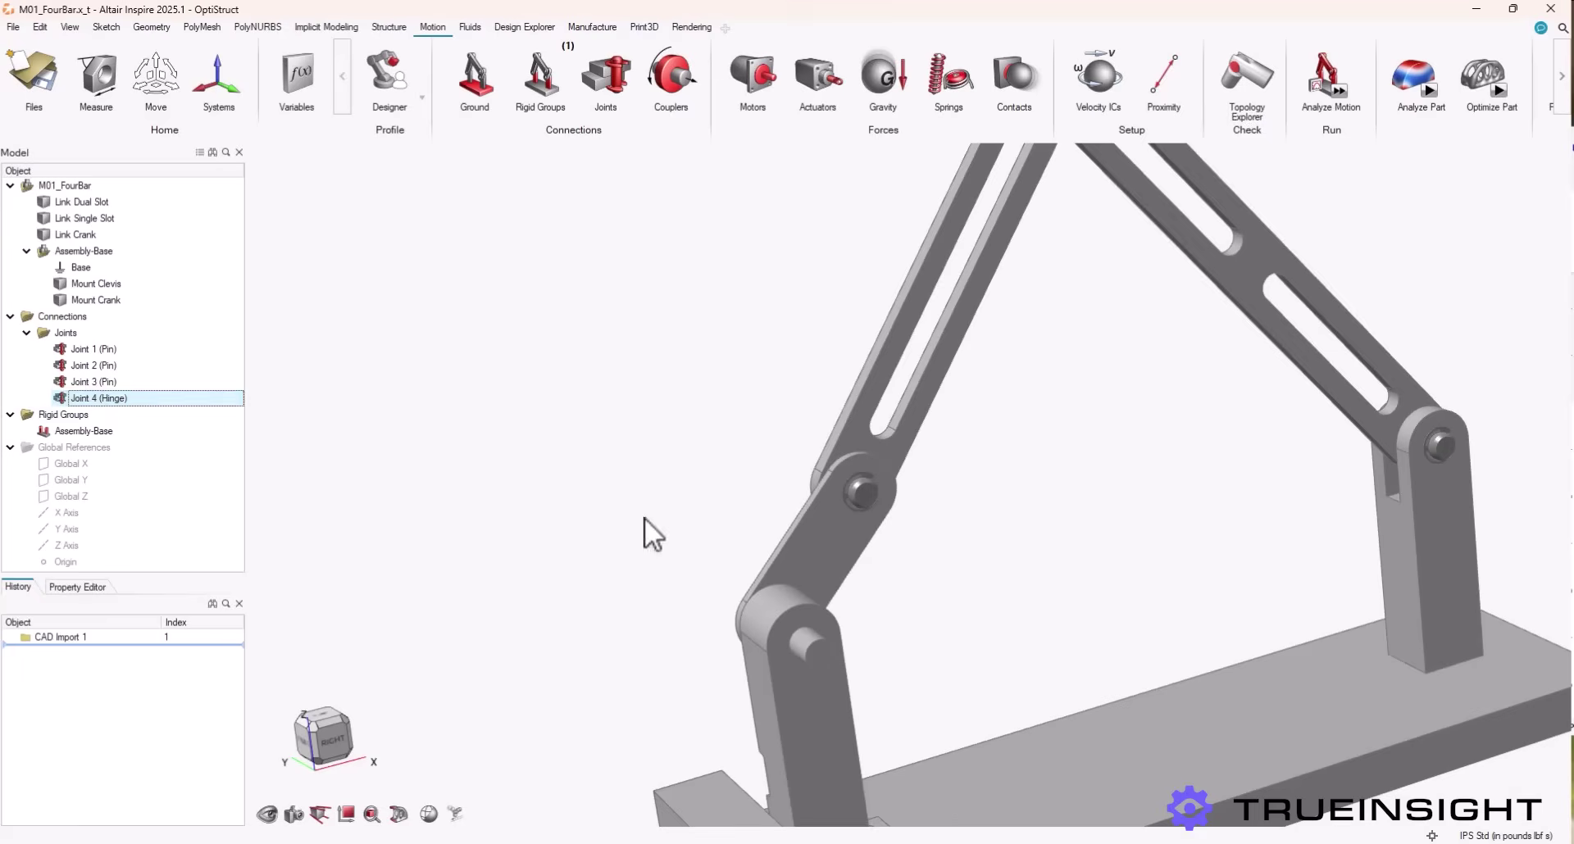
pyautogui.scroll(-3, 646, 518)
pyautogui.moveTo(903, 395); pyautogui.dragTo(1124, 548, button='right')
pyautogui.moveTo(1198, 351); pyautogui.dragTo(1188, 404, button='right')
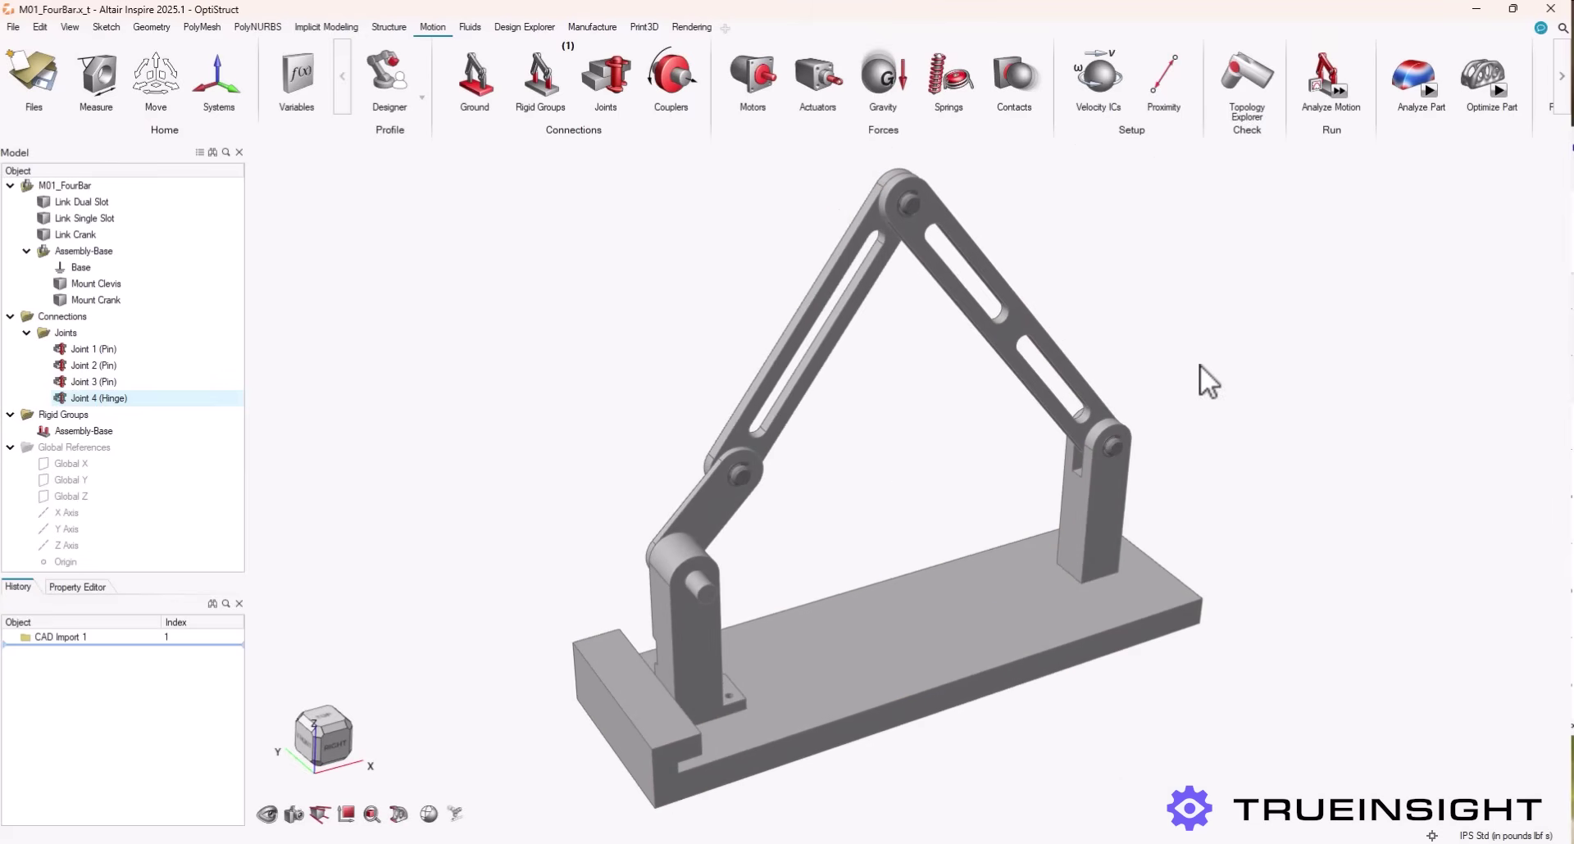
pyautogui.rightClick(902, 460)
pyautogui.click(741, 157)
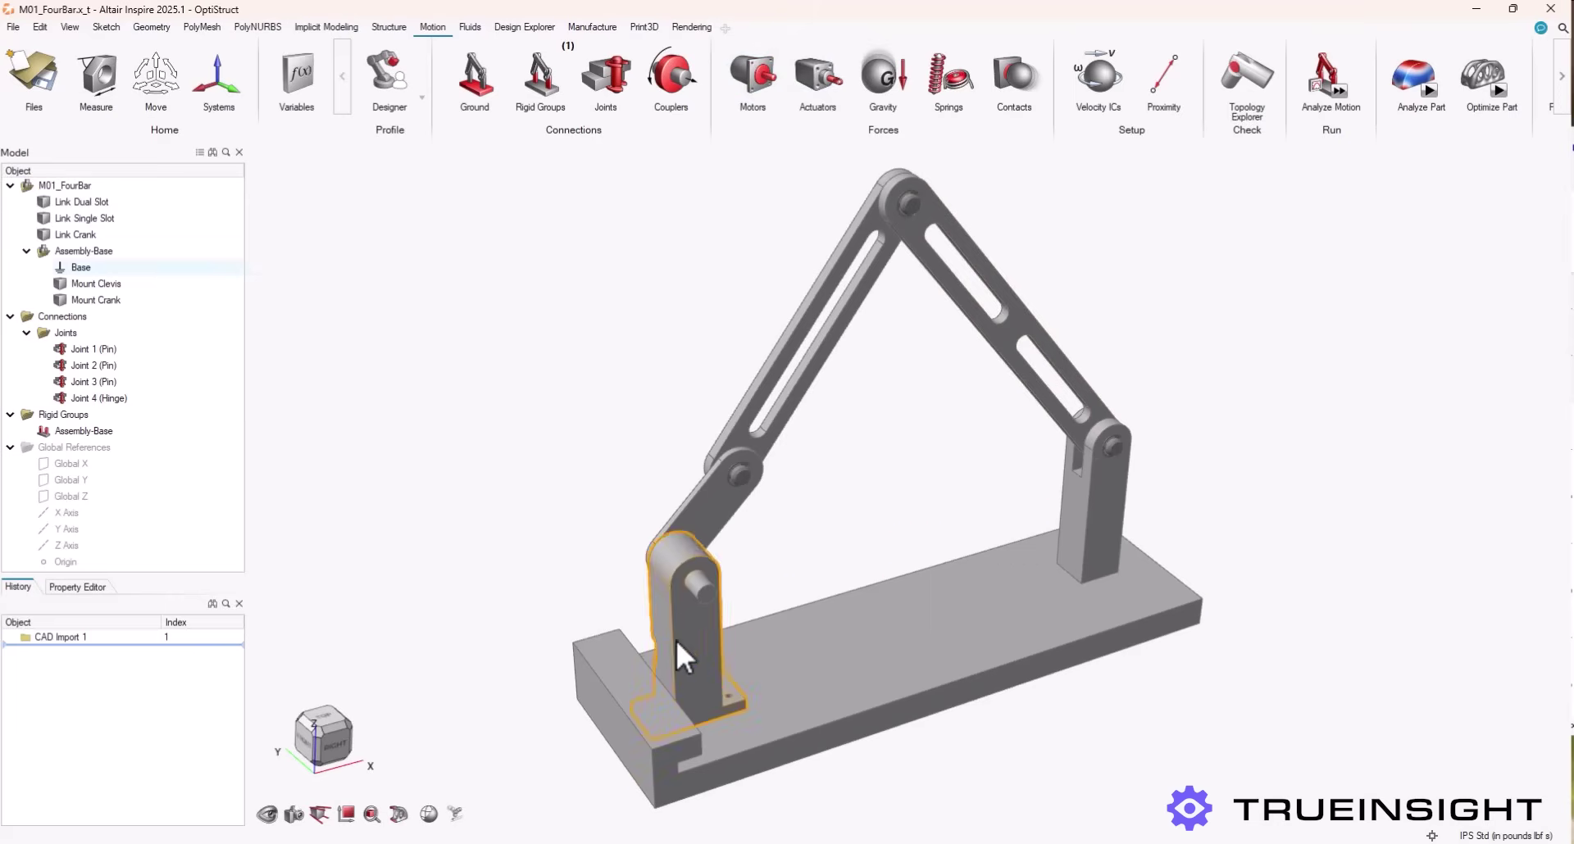
# Place Motor 1 at 60.0 rpm on the crank pin hole
pyautogui.click(756, 82)
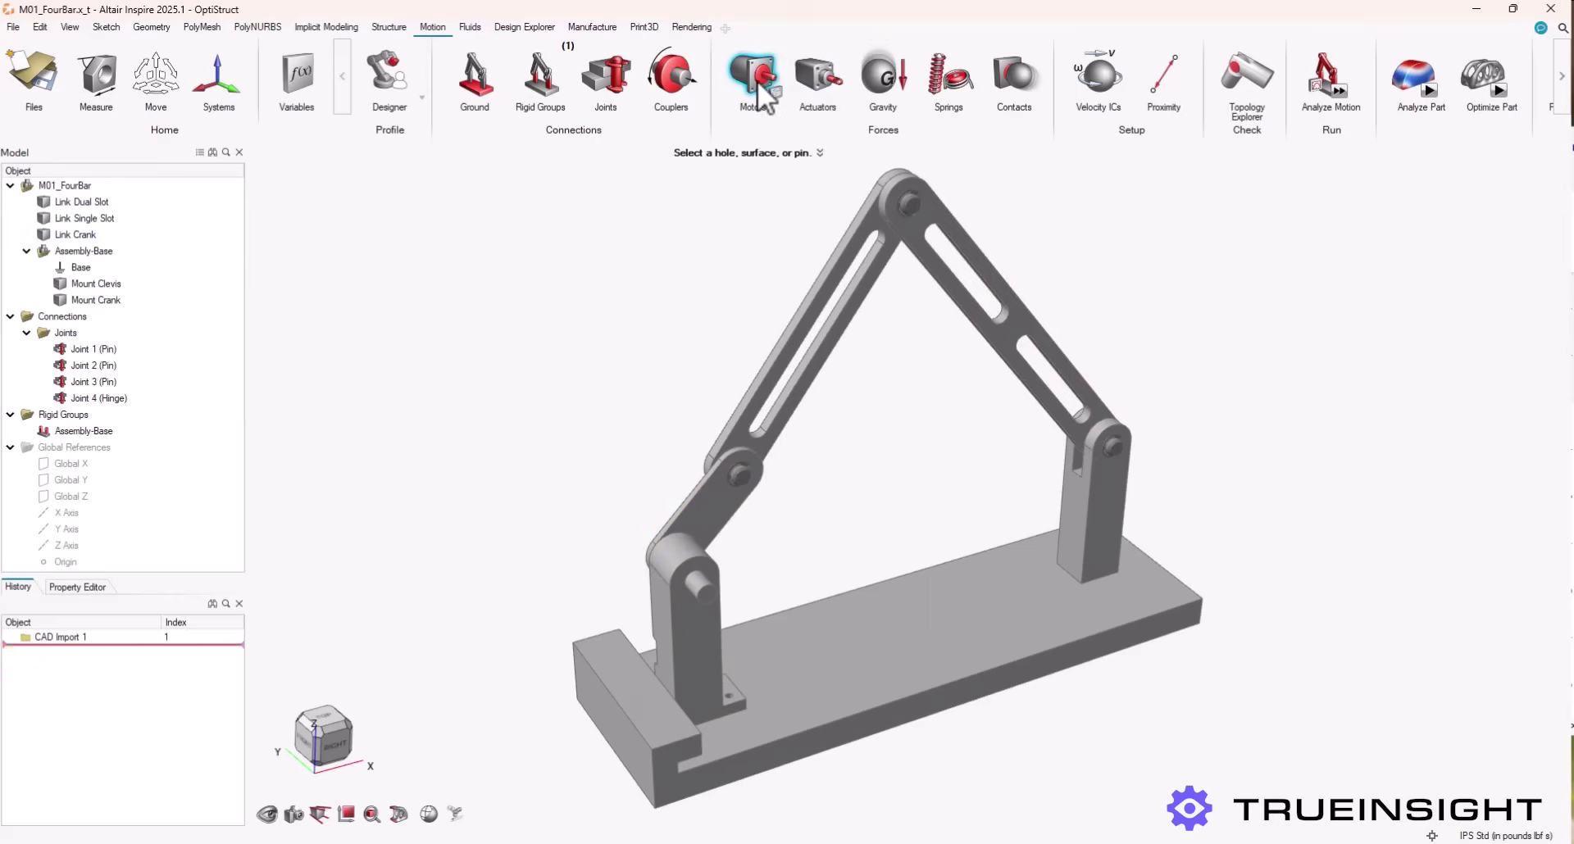
pyautogui.click(708, 591)
pyautogui.click(708, 595)
pyautogui.scroll(3, 738, 639)
pyautogui.scroll(2, 735, 634)
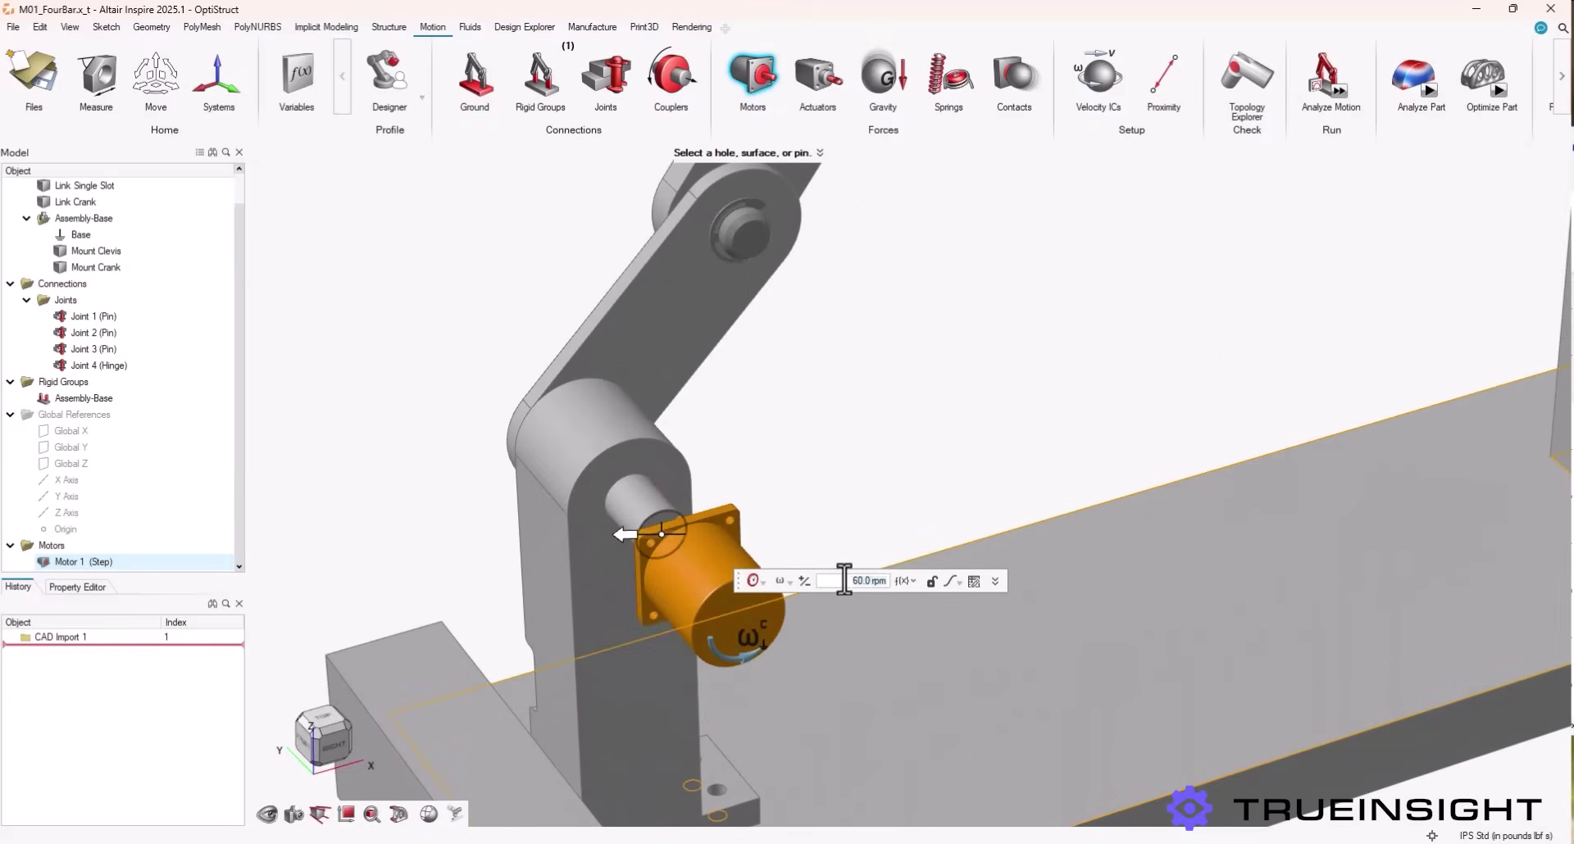
# Enlarge Motor 1's shaft radius to 0.2 in and finish the motor
pyautogui.moveTo(620, 535)
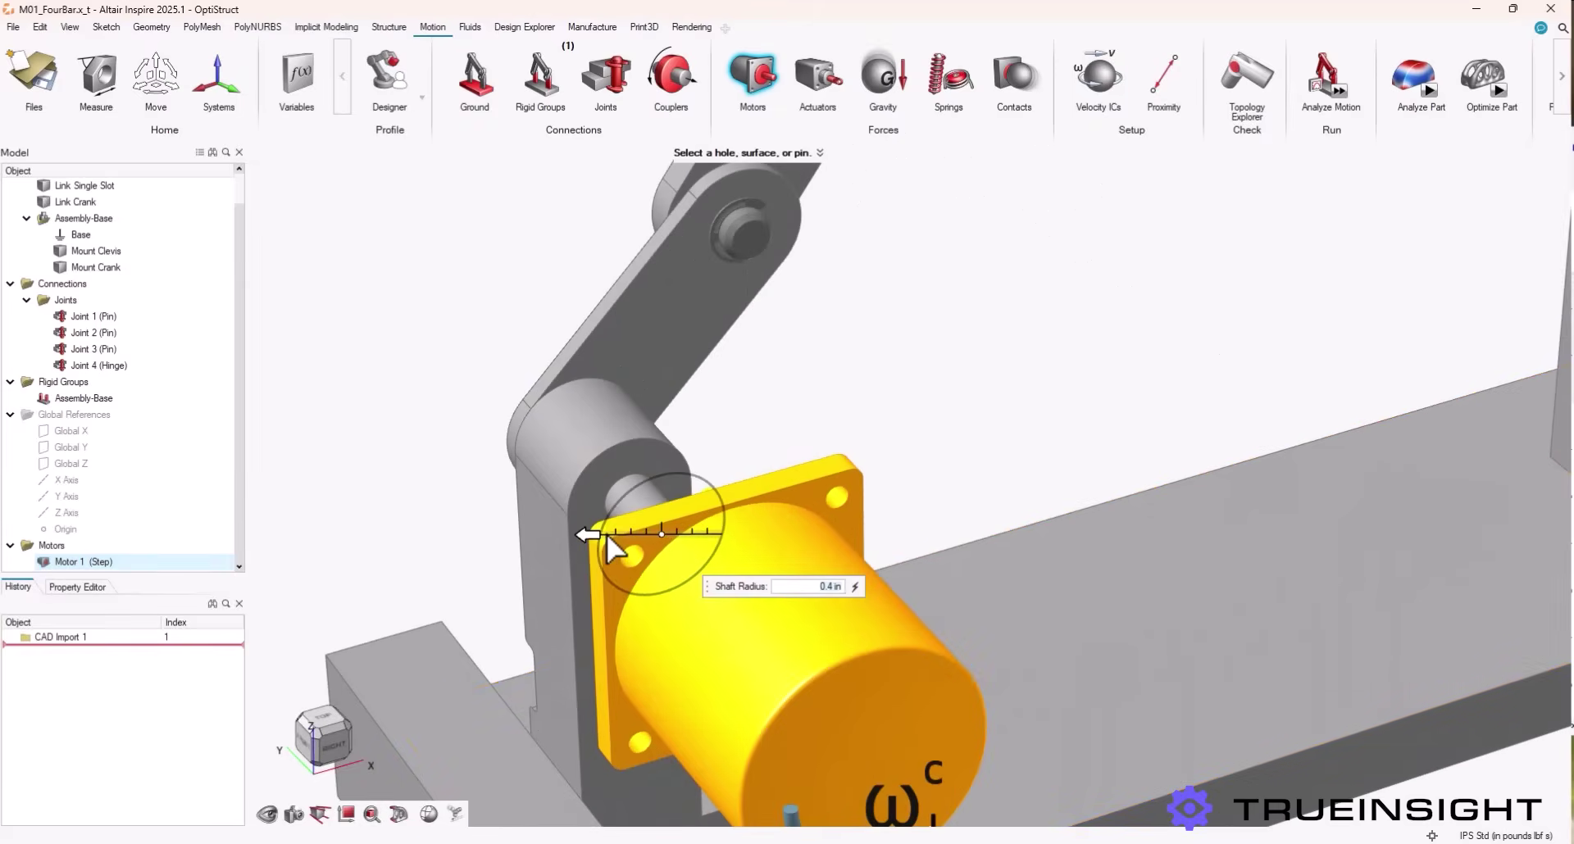
pyautogui.moveTo(619, 536); pyautogui.dragTo(632, 542)
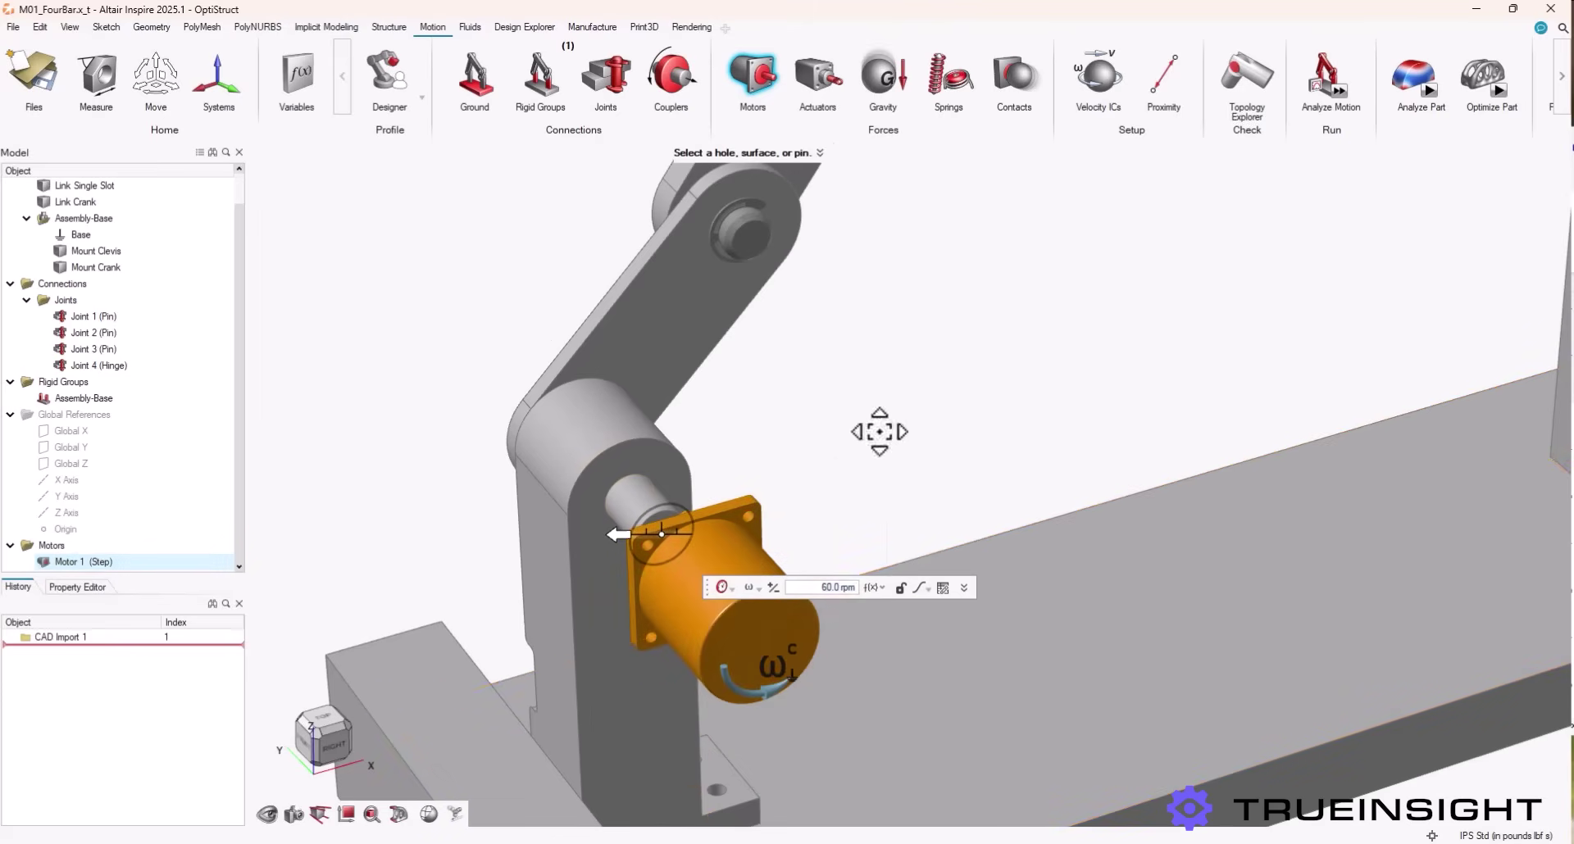
pyautogui.moveTo(878, 435); pyautogui.dragTo(769, 458, button='right')
pyautogui.scroll(-8, 815, 602)
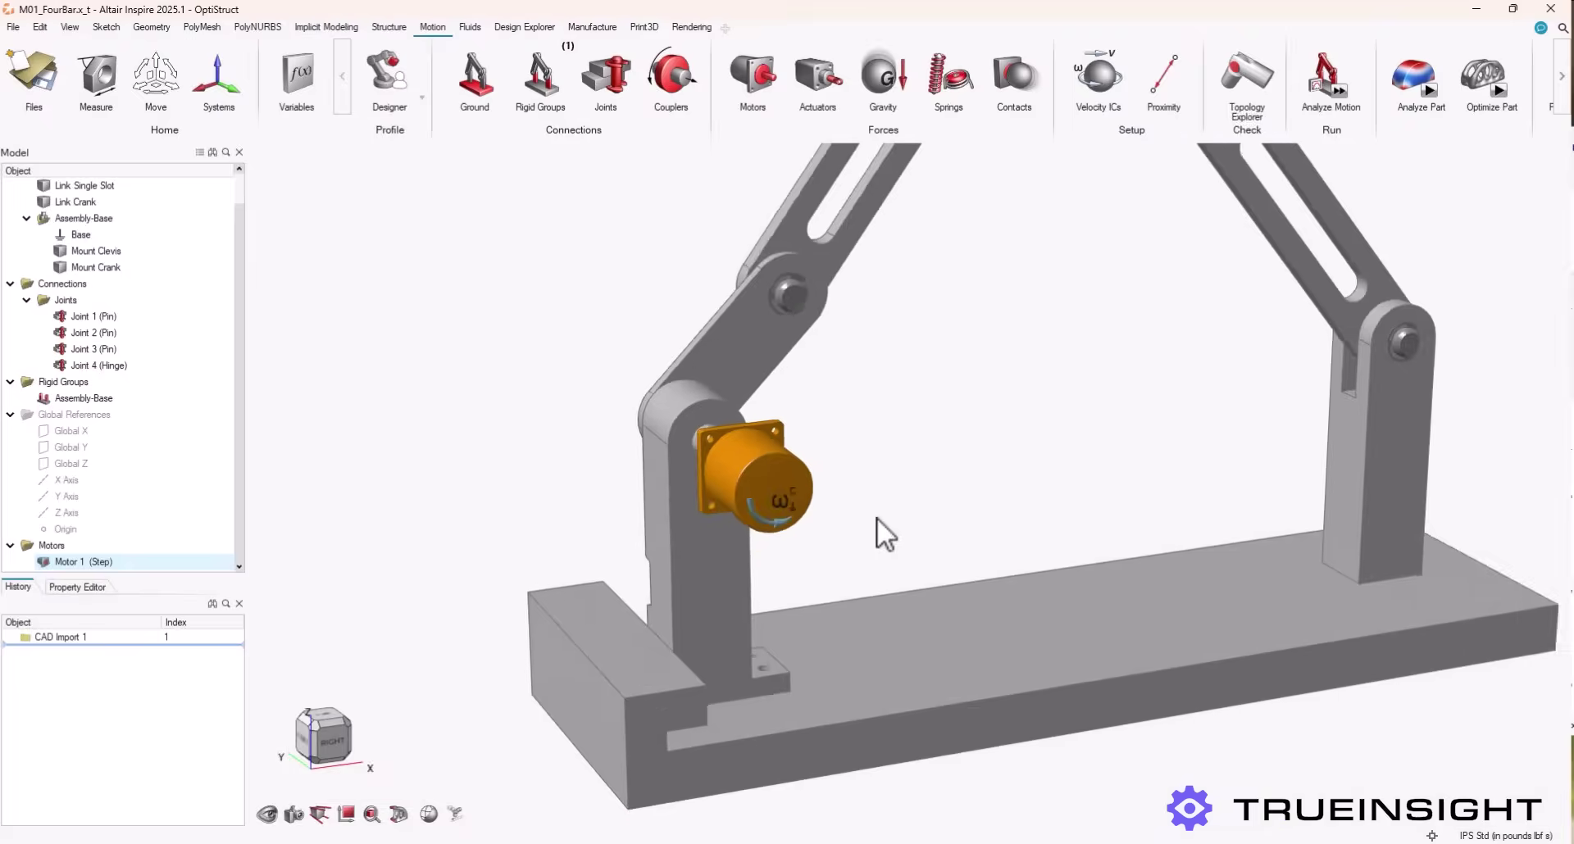
pyautogui.moveTo(1008, 415); pyautogui.dragTo(943, 534, button='middle')
pyautogui.moveTo(942, 535); pyautogui.dragTo(885, 496, button='right')
pyautogui.click(884, 78)
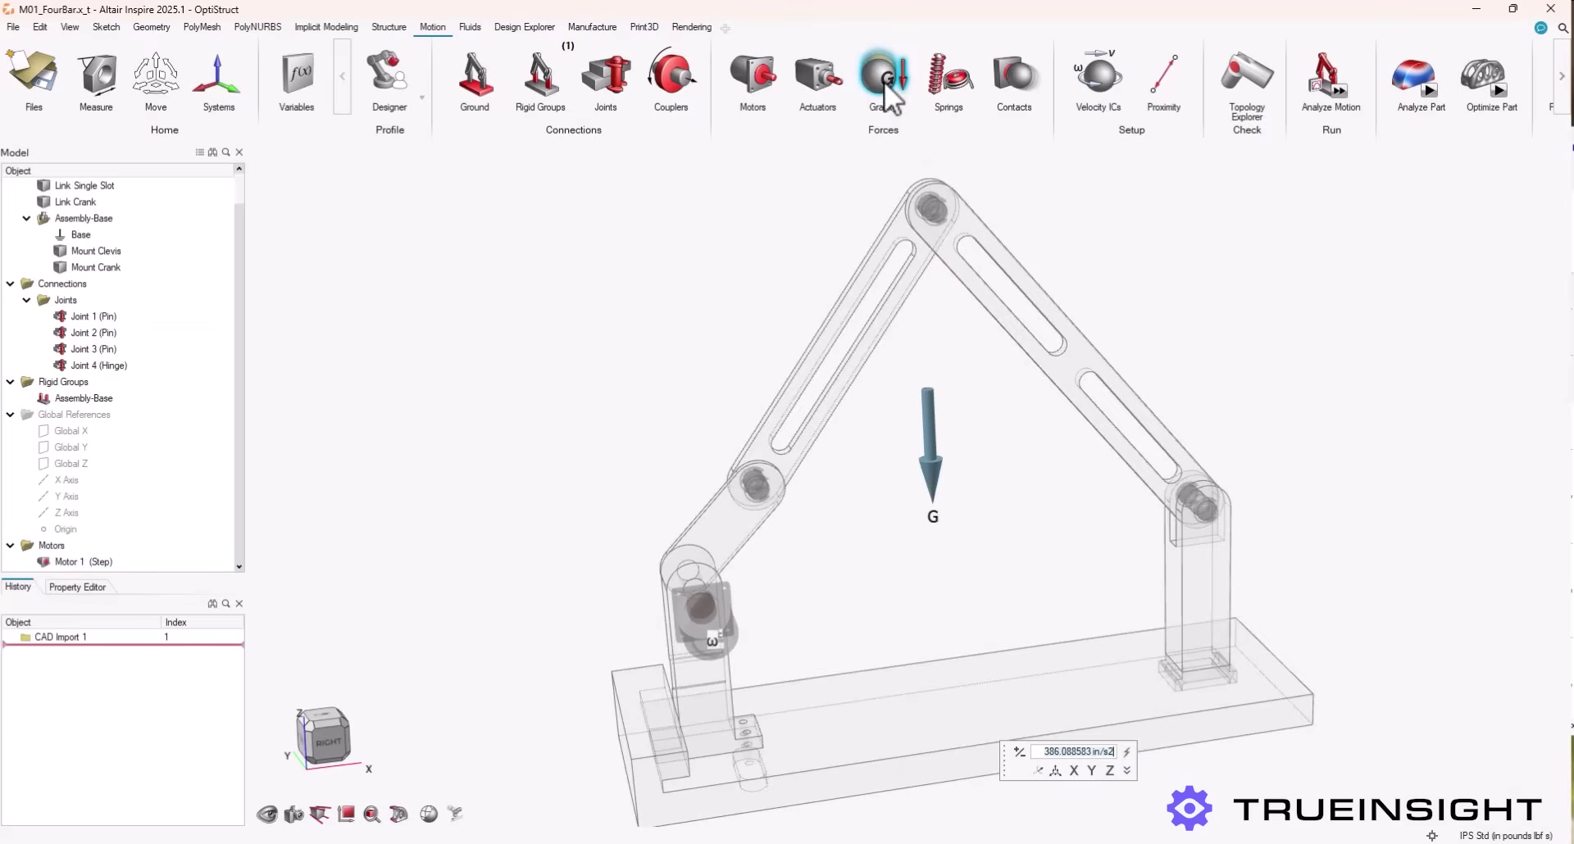
pyautogui.press('Escape')
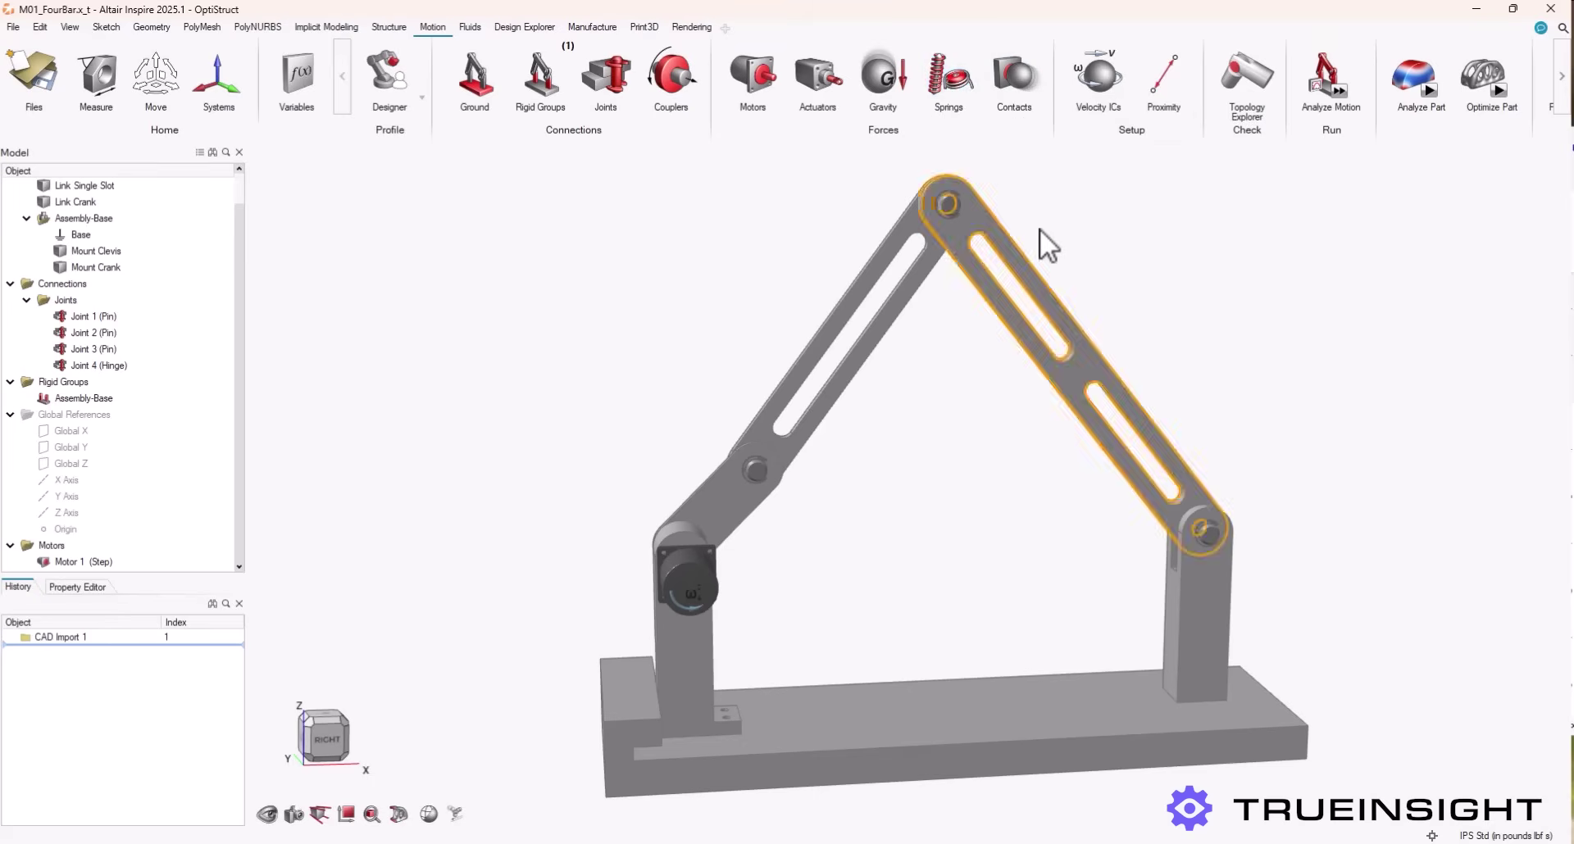
# Run the motion analysis and play its 10-second result animation
pyautogui.moveTo(1339, 90)
pyautogui.click(1340, 91)
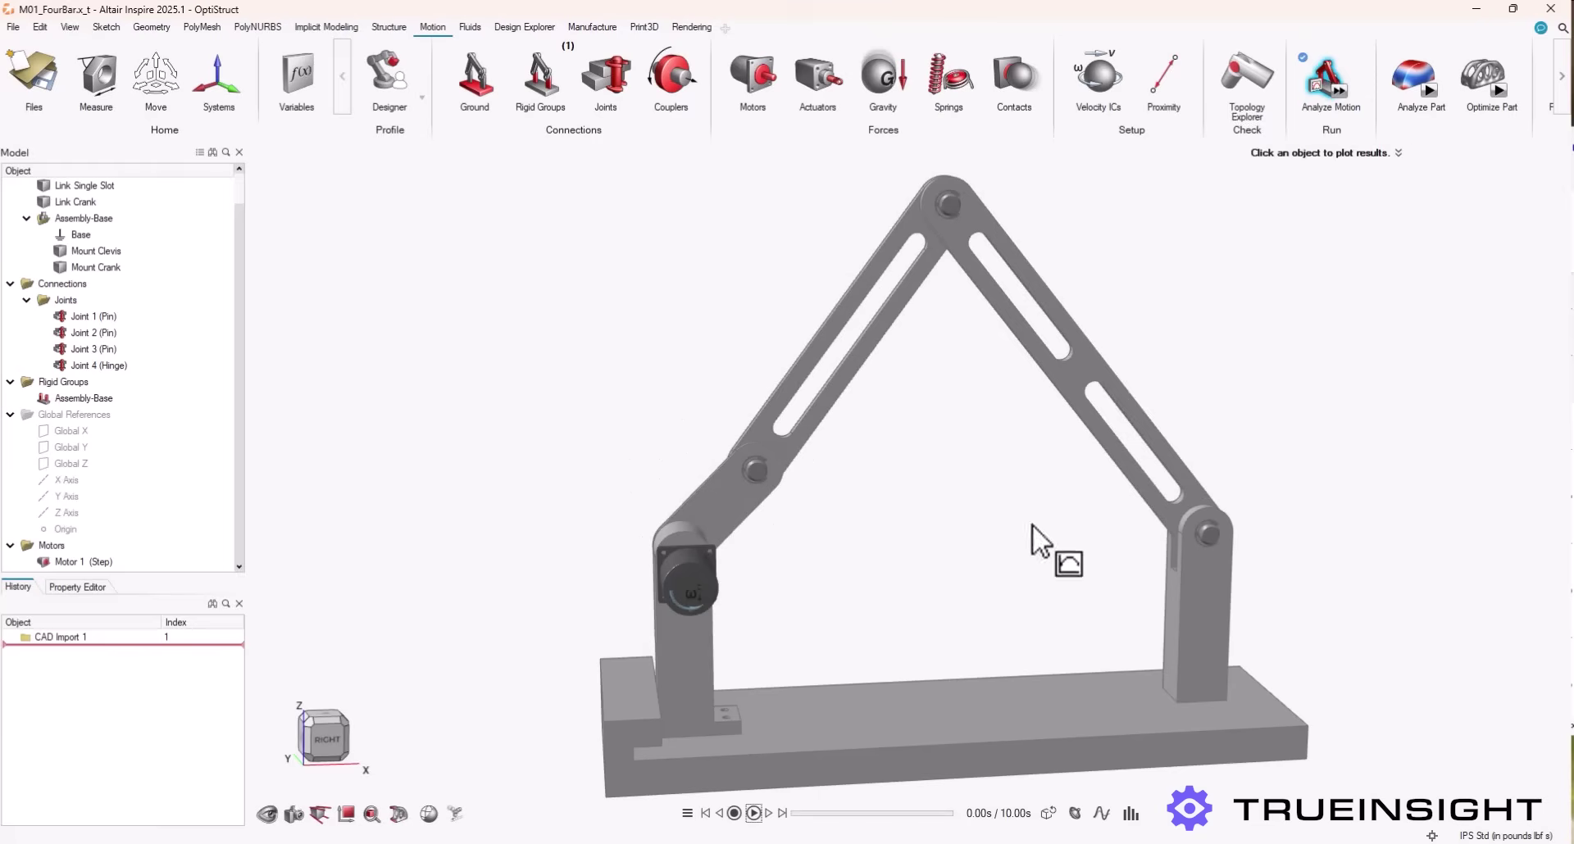
pyautogui.click(753, 814)
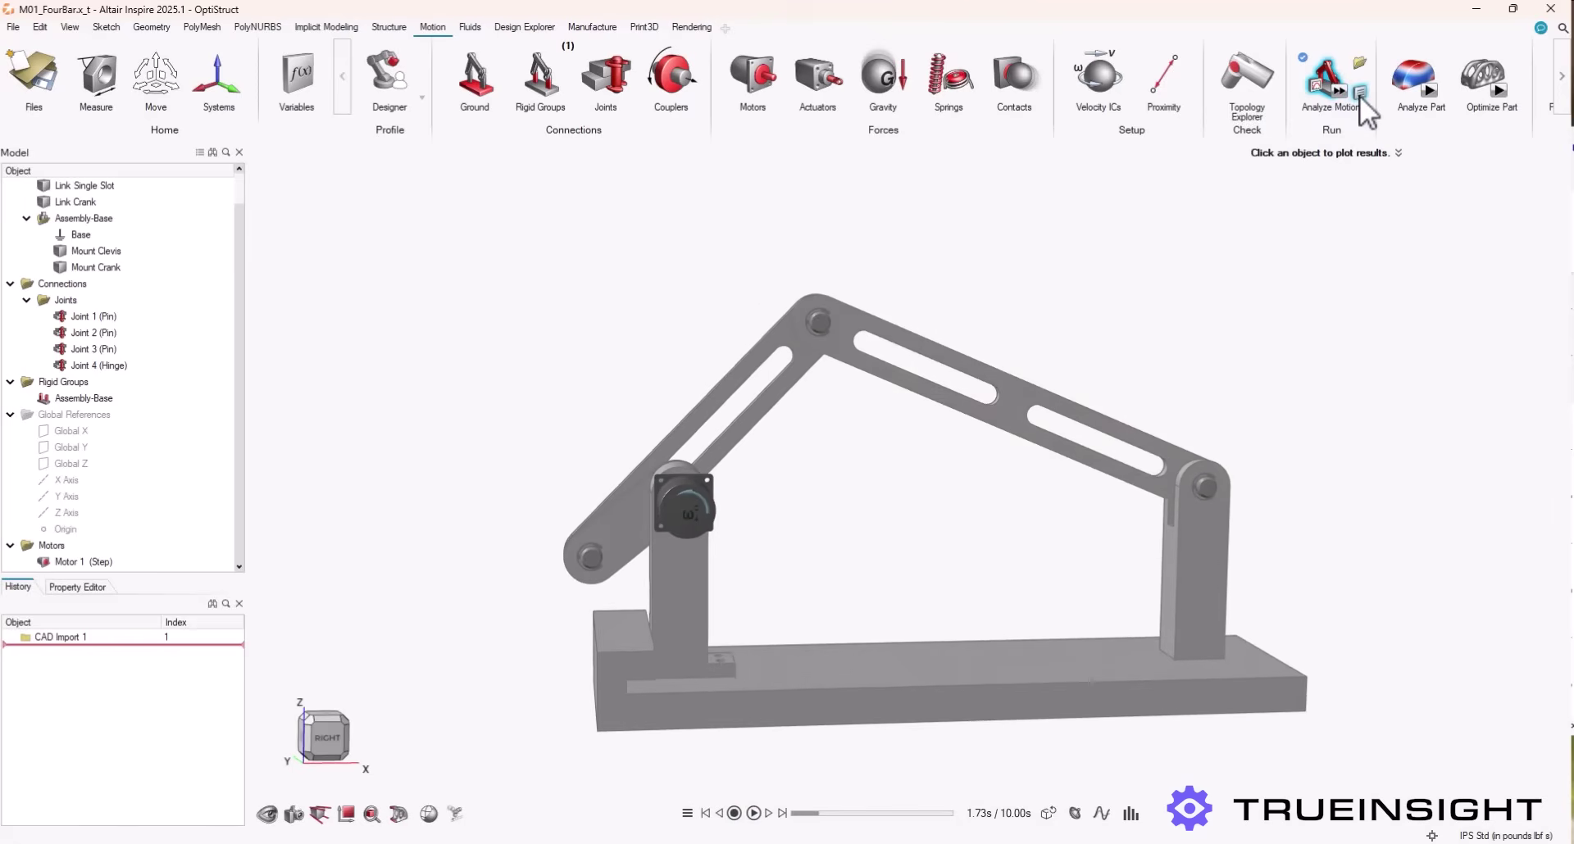
# Rerun the 10.0 s, 30 Hz motion analysis with gravity set to Yes, then close the dialog
pyautogui.click(1359, 94)
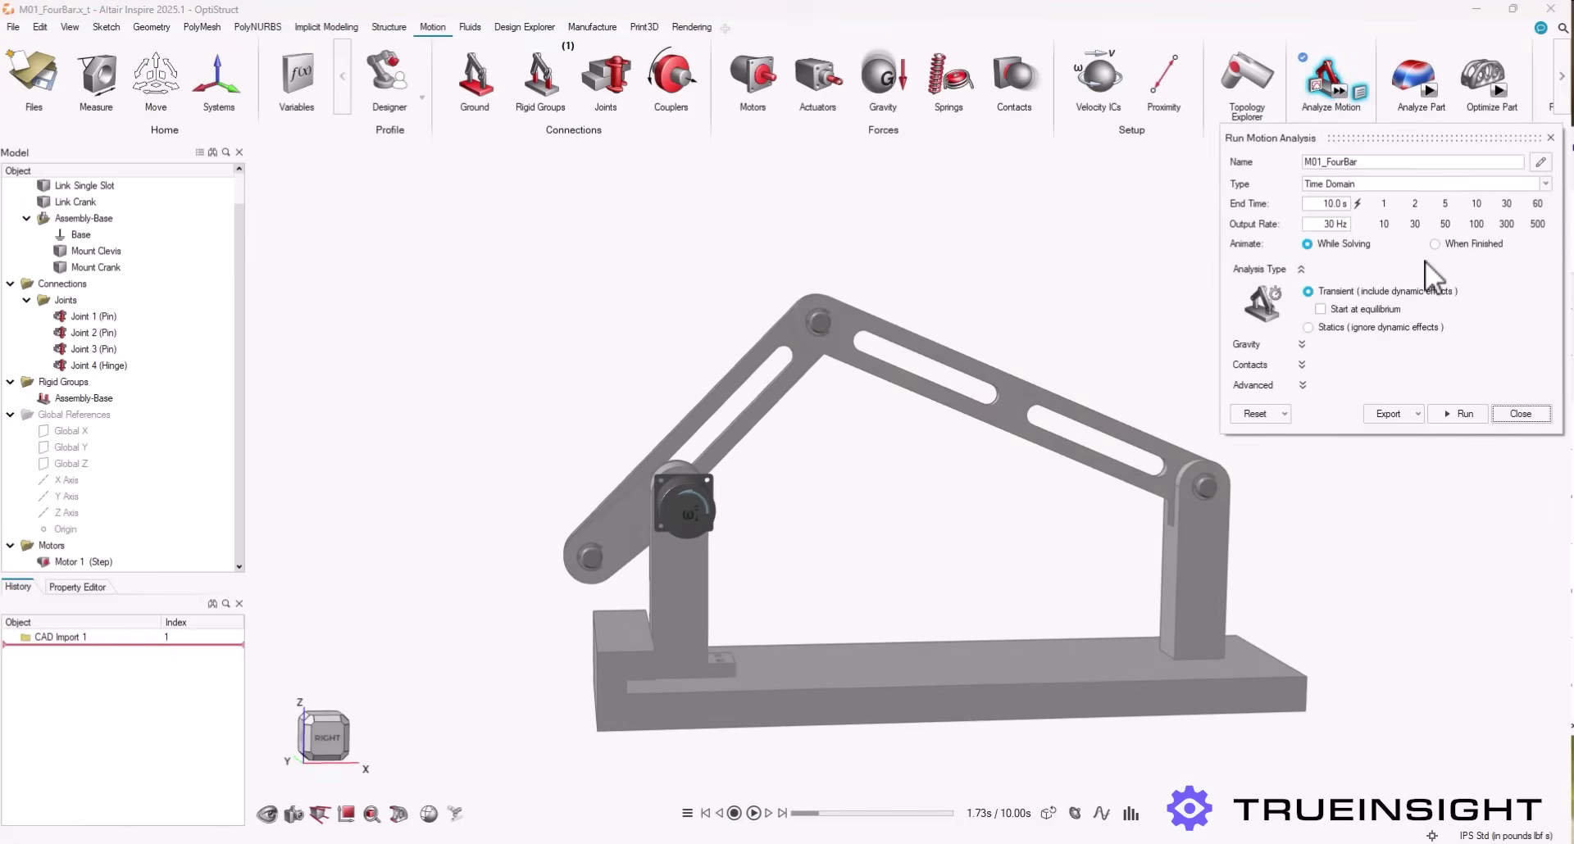
pyautogui.click(1302, 344)
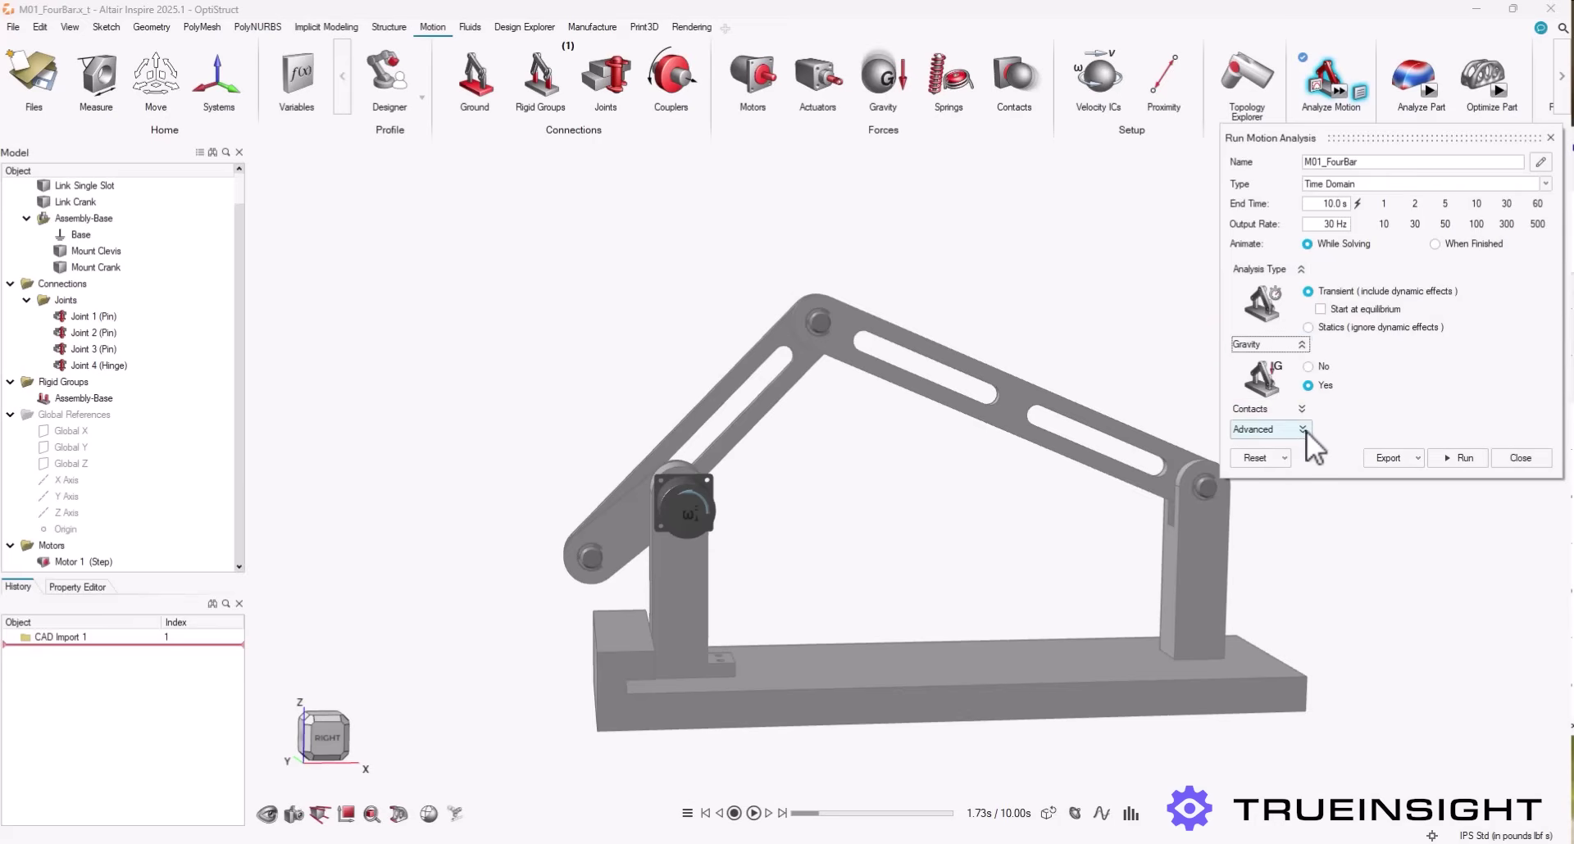
pyautogui.click(1458, 459)
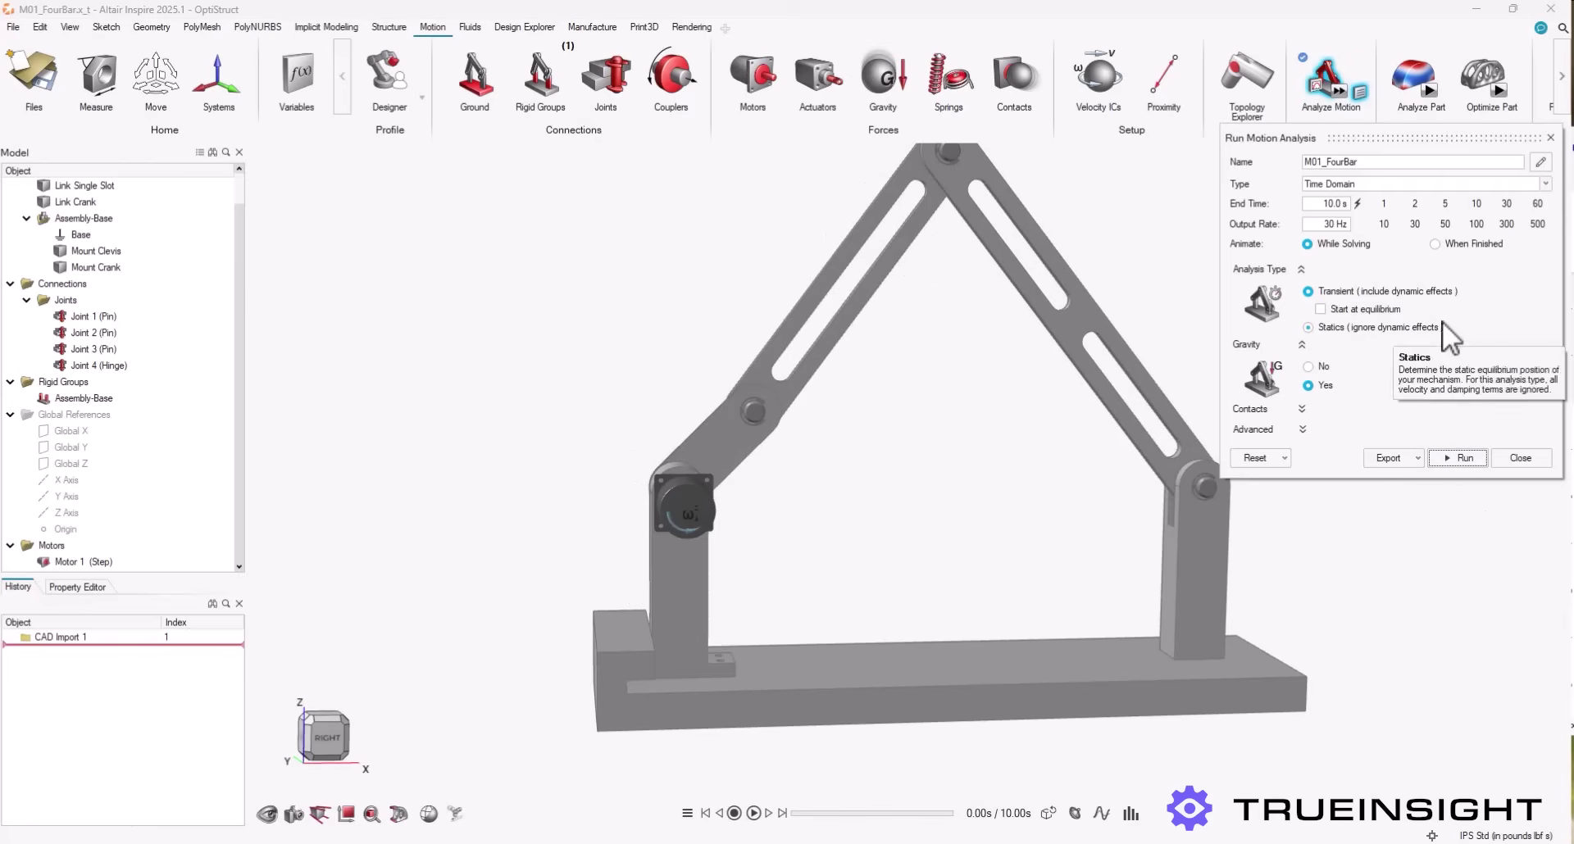
pyautogui.click(1539, 459)
pyautogui.moveTo(1282, 282); pyautogui.dragTo(1282, 362, button='middle')
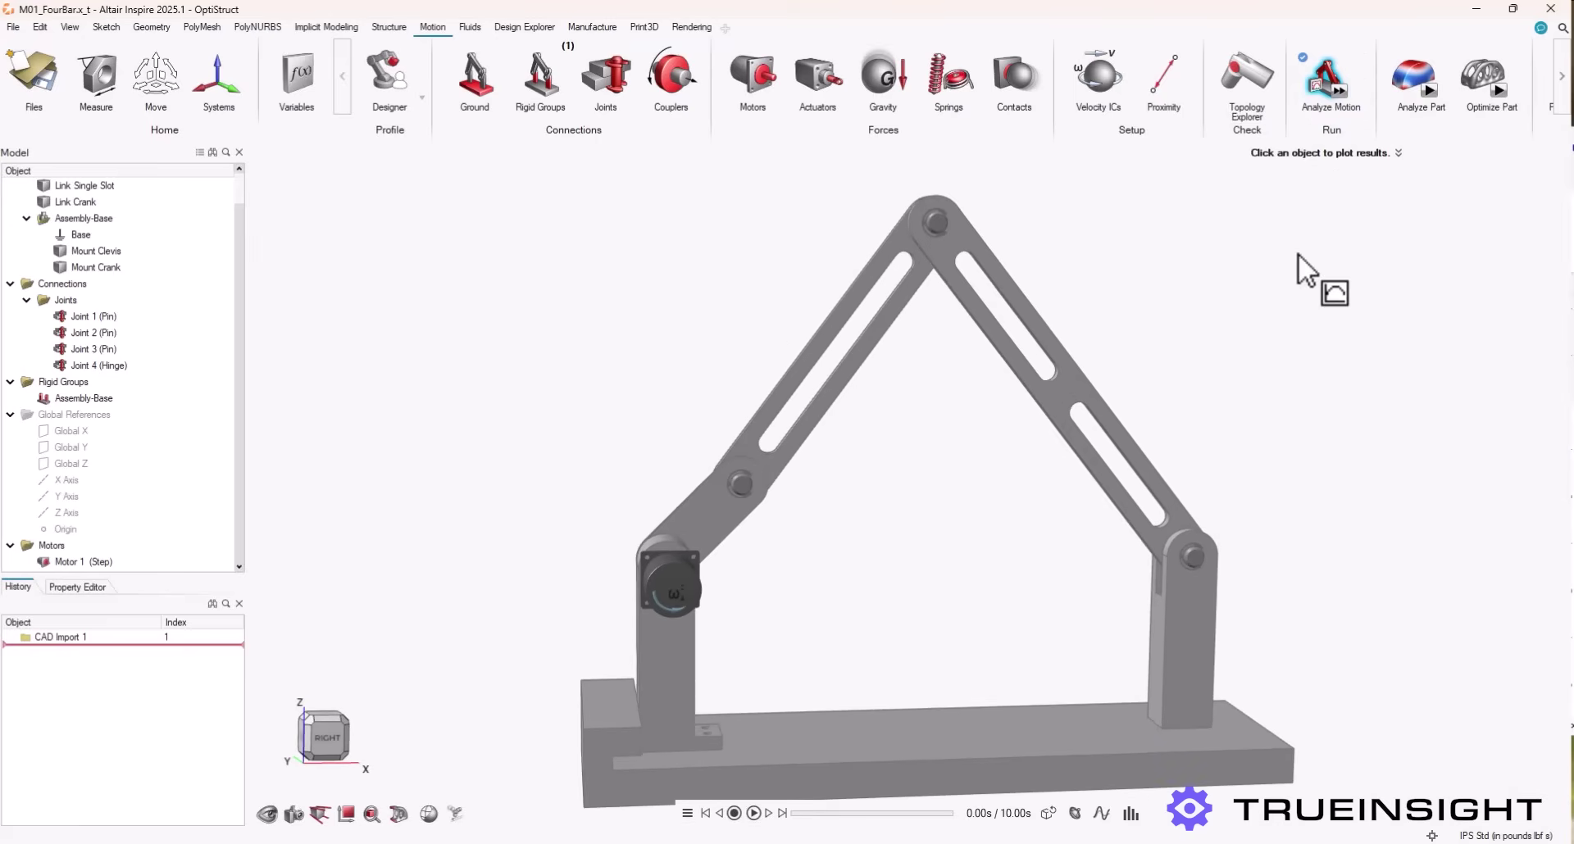
# Start a part analysis on Link Crank and inspect its mesh element size without changing it
pyautogui.click(1428, 92)
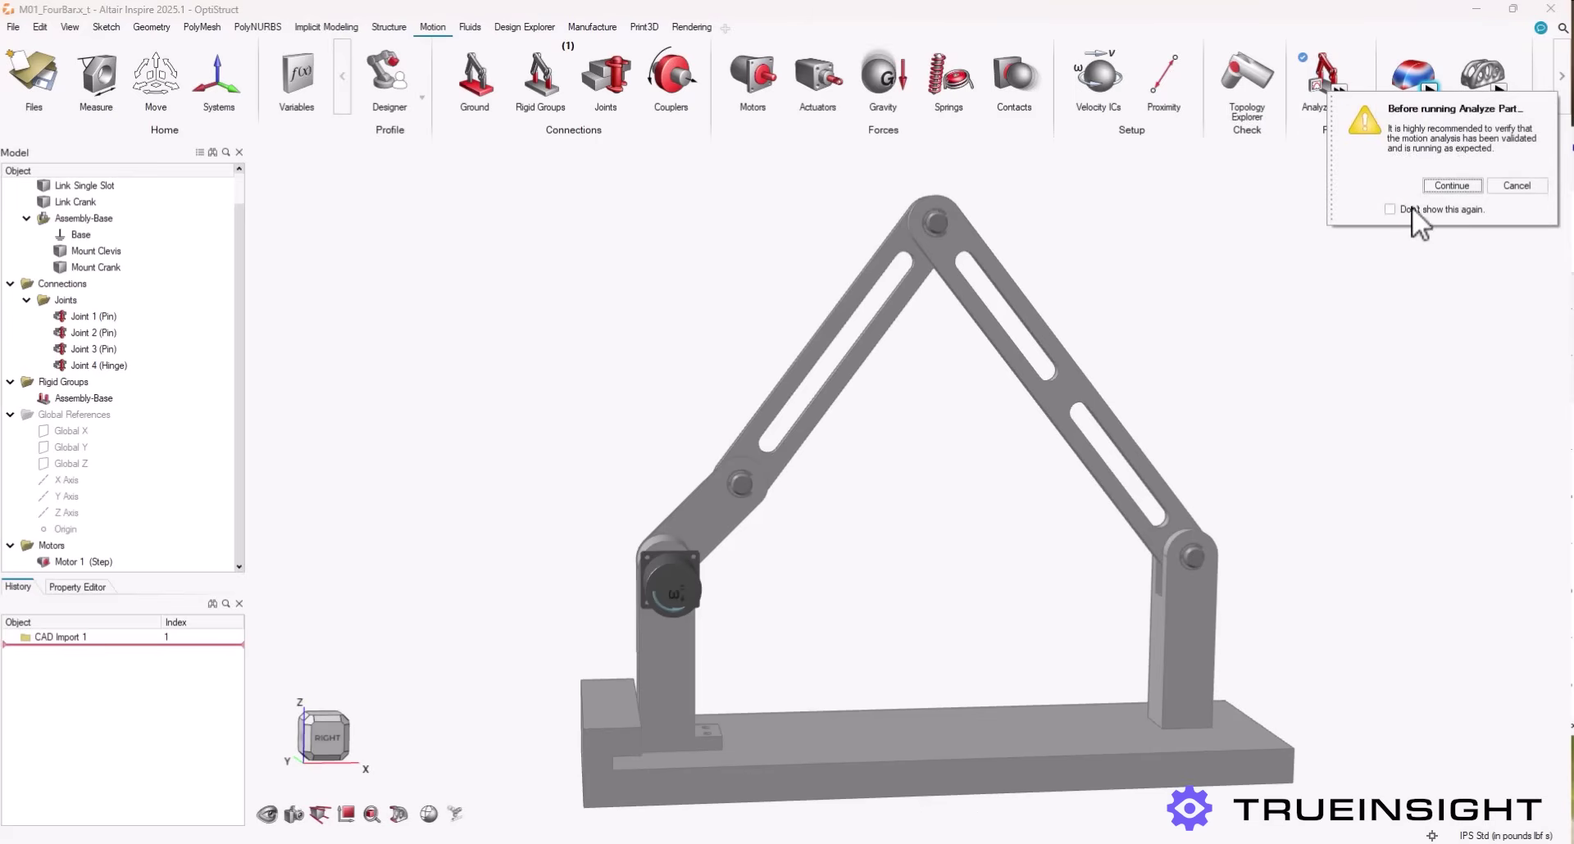
pyautogui.click(1445, 185)
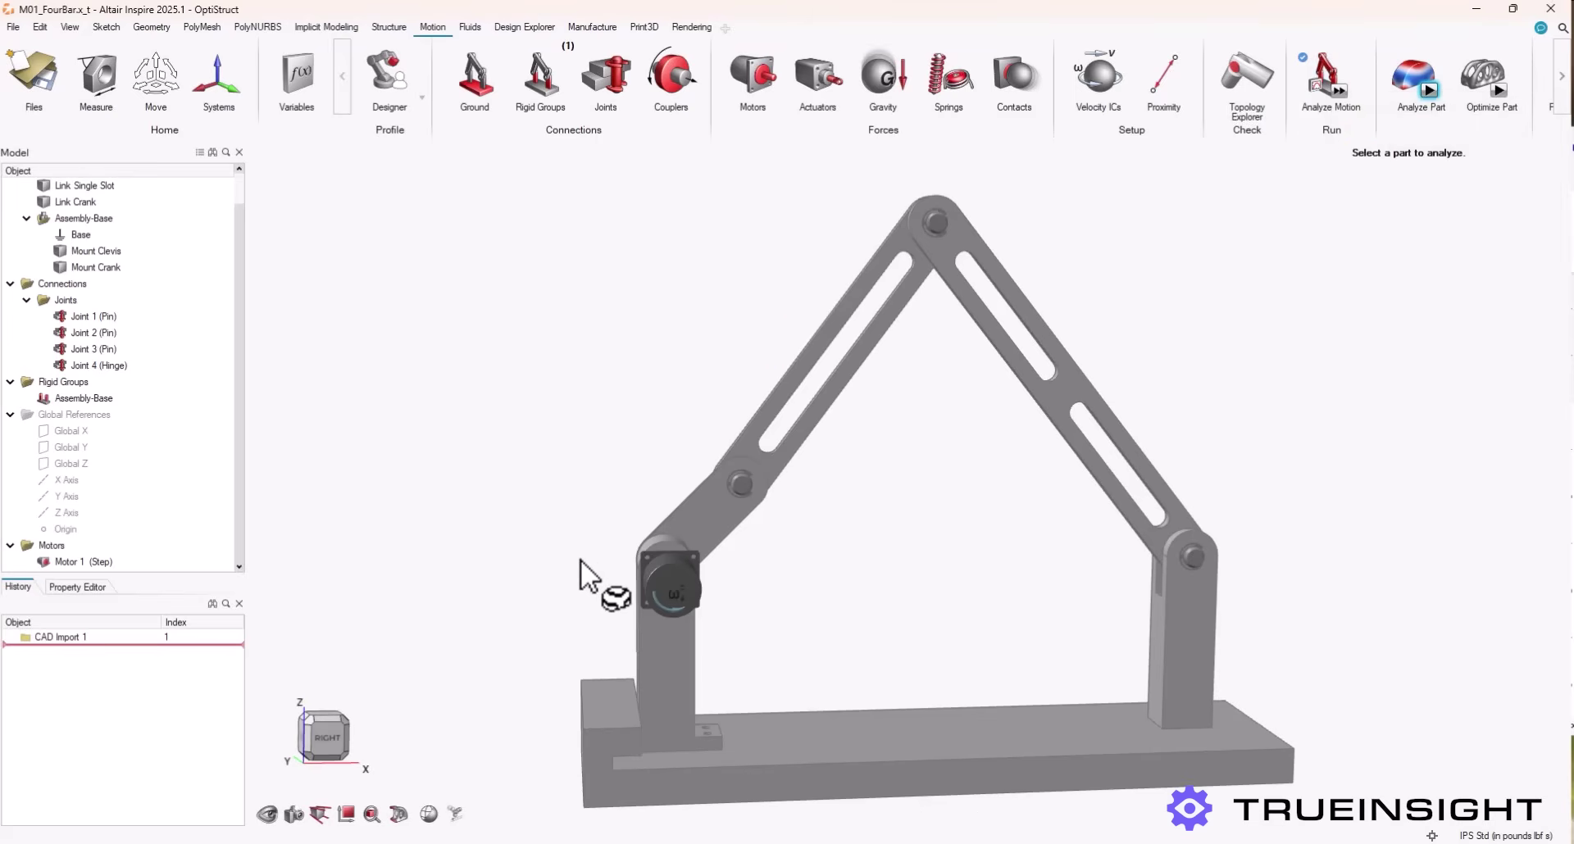
pyautogui.click(707, 513)
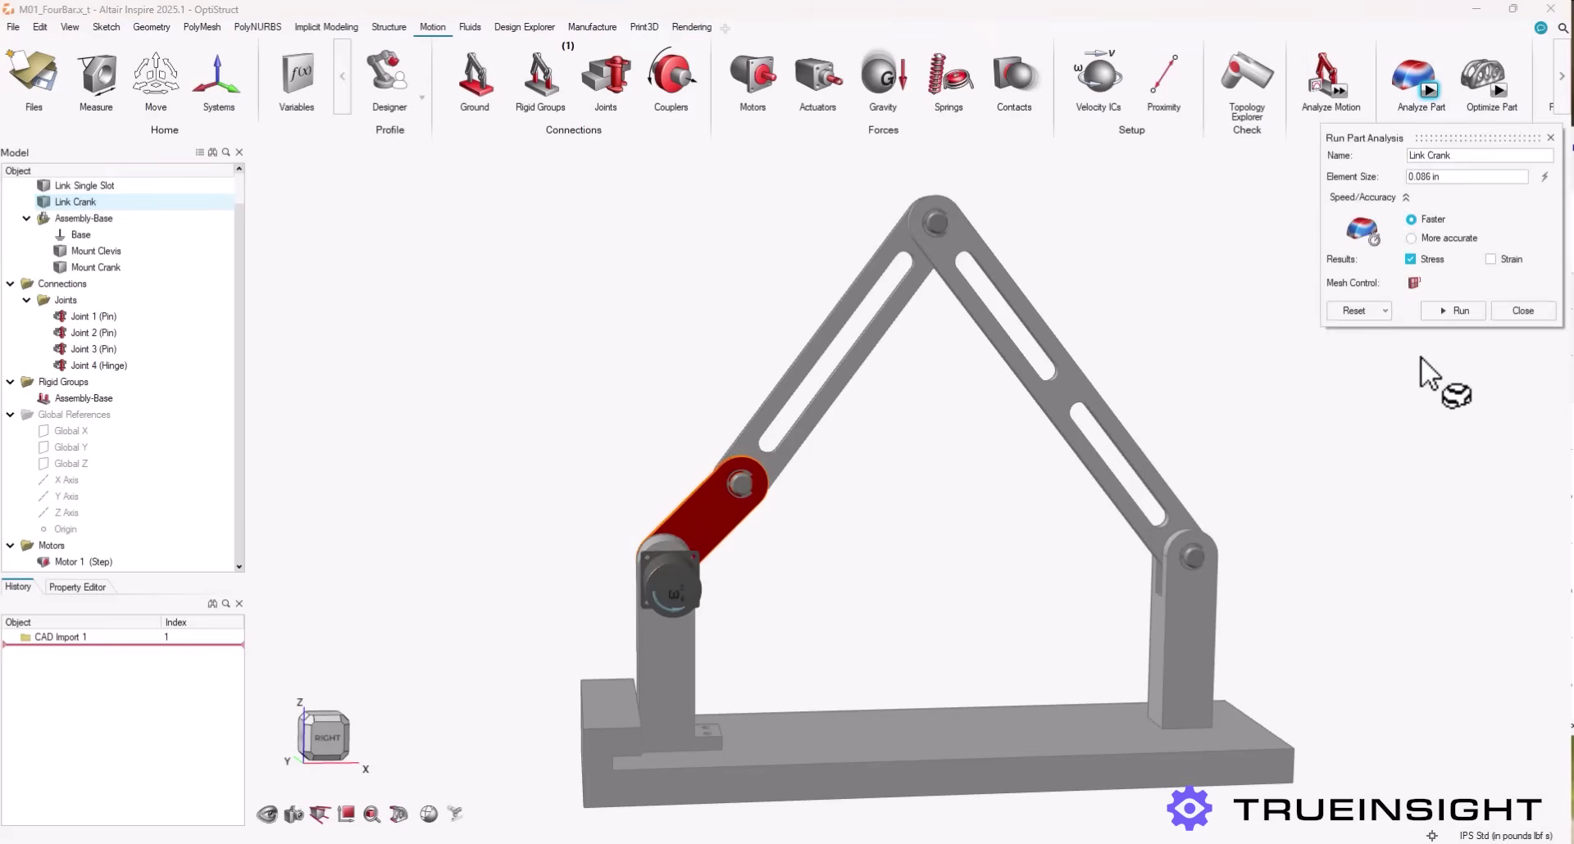
pyautogui.click(1414, 284)
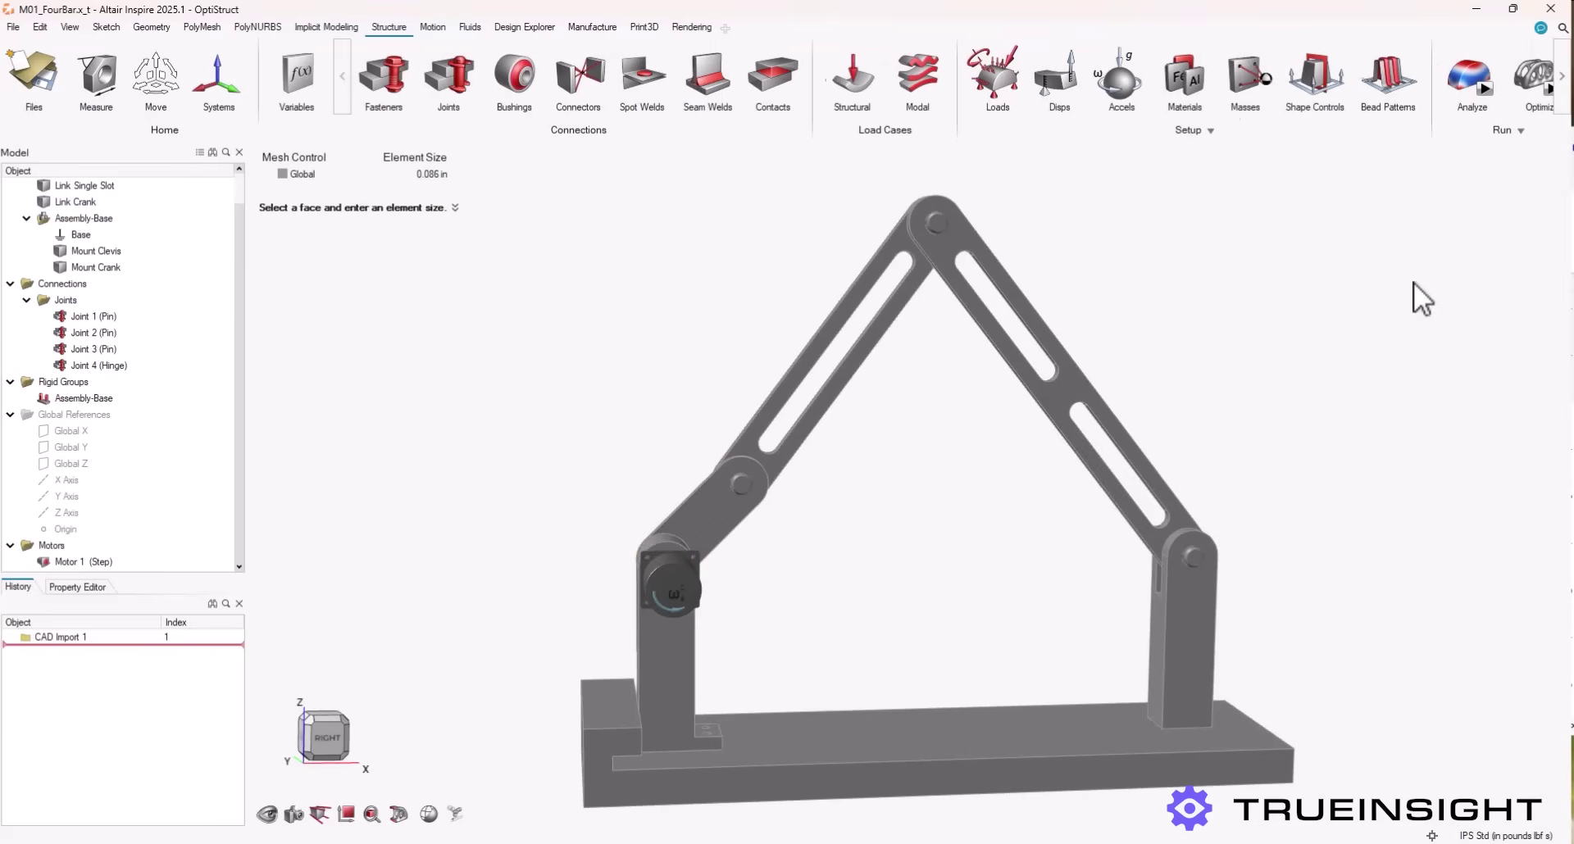
pyautogui.click(711, 504)
pyautogui.press('Escape')
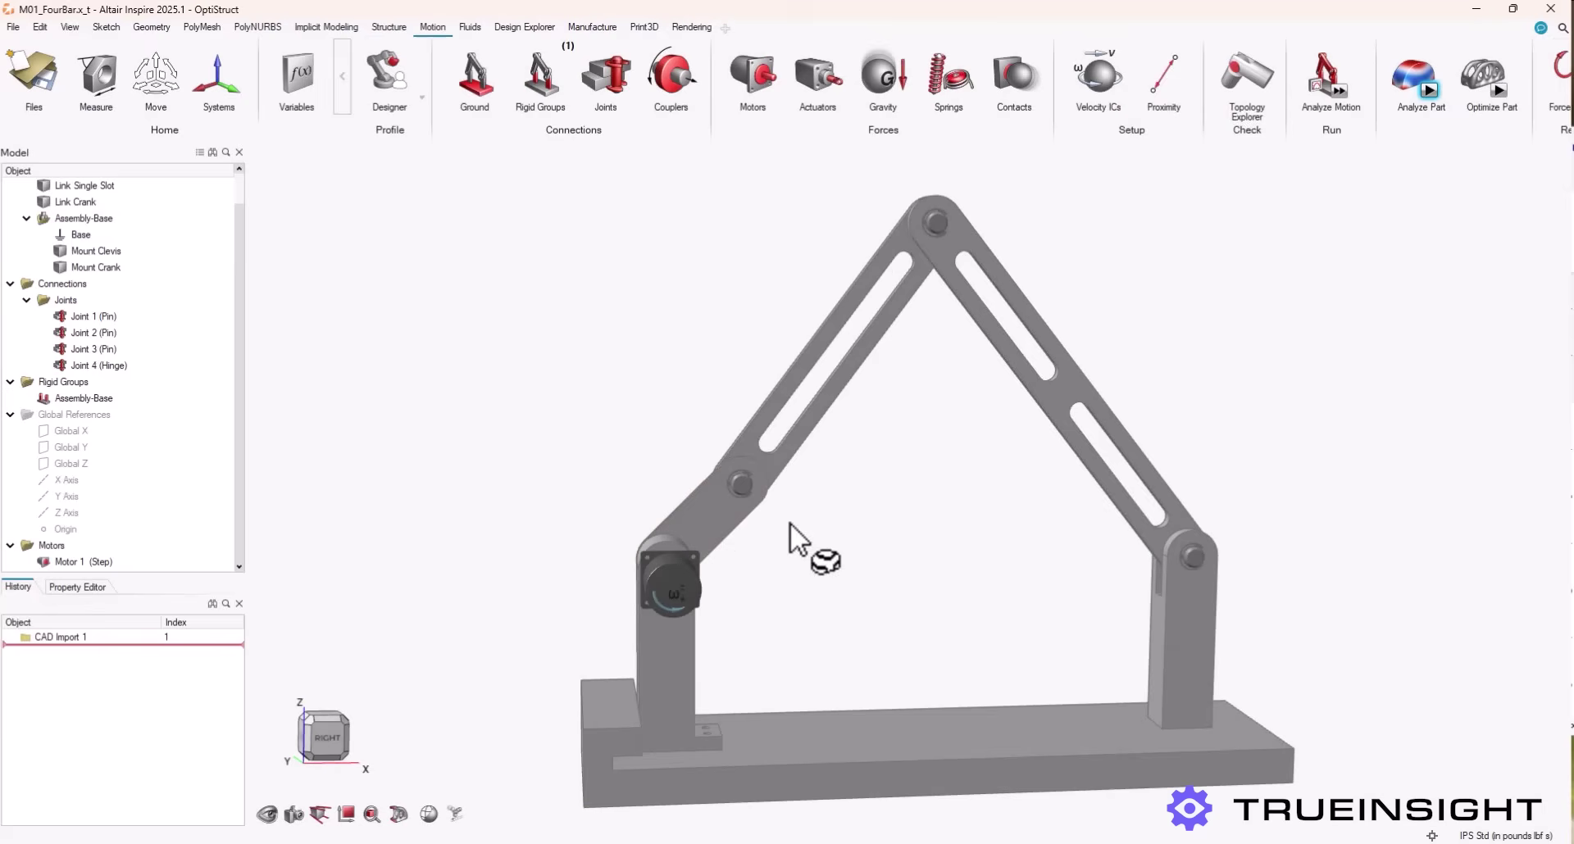
# Run the Link Crank part analysis with Stress checked
pyautogui.click(1412, 100)
pyautogui.click(1452, 186)
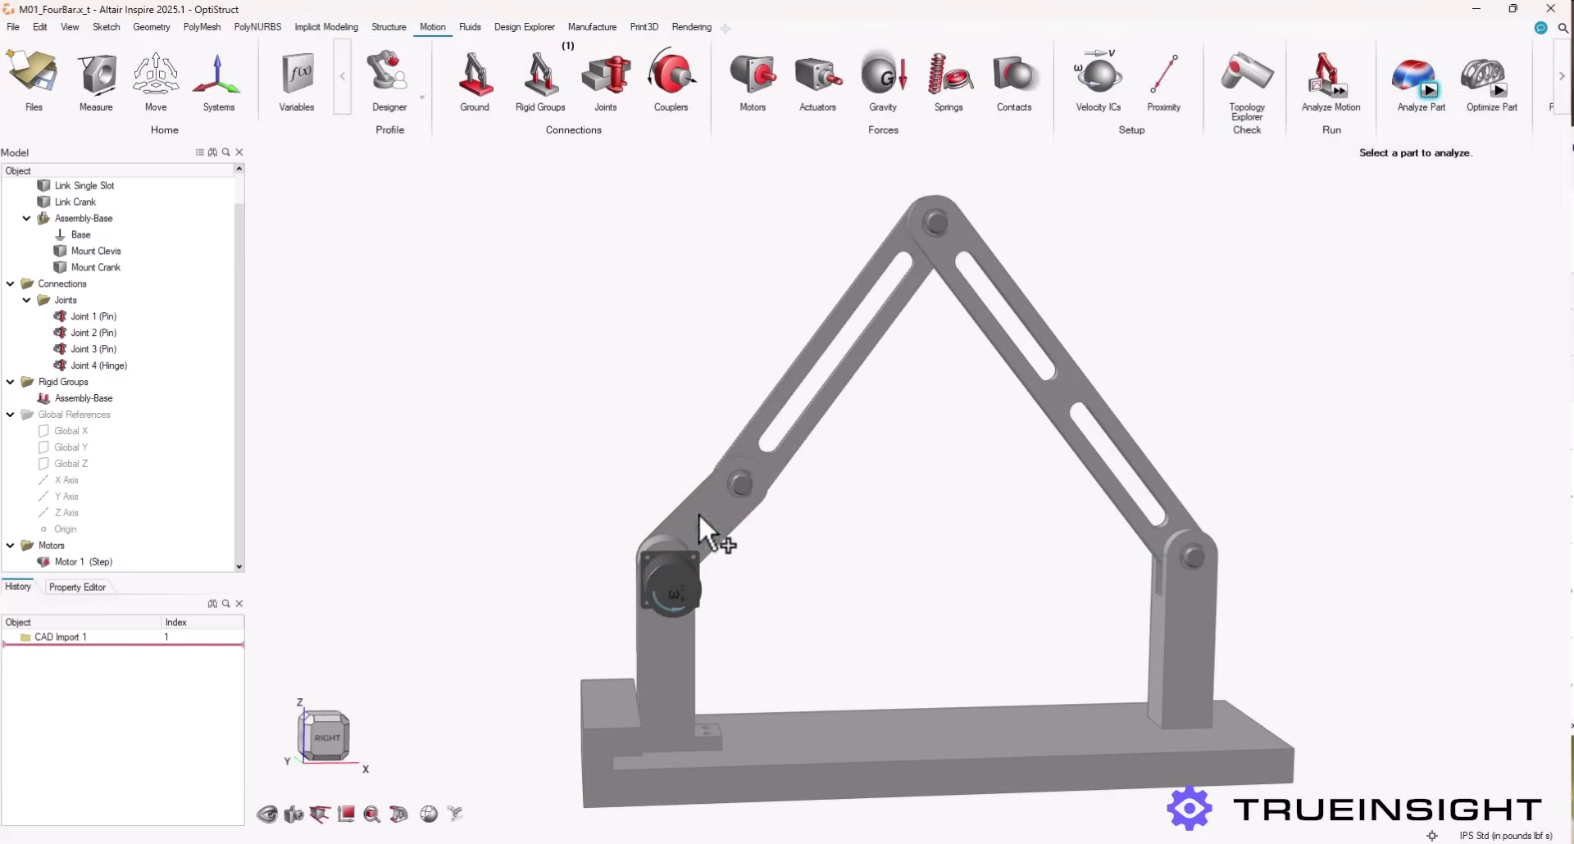
pyautogui.click(710, 543)
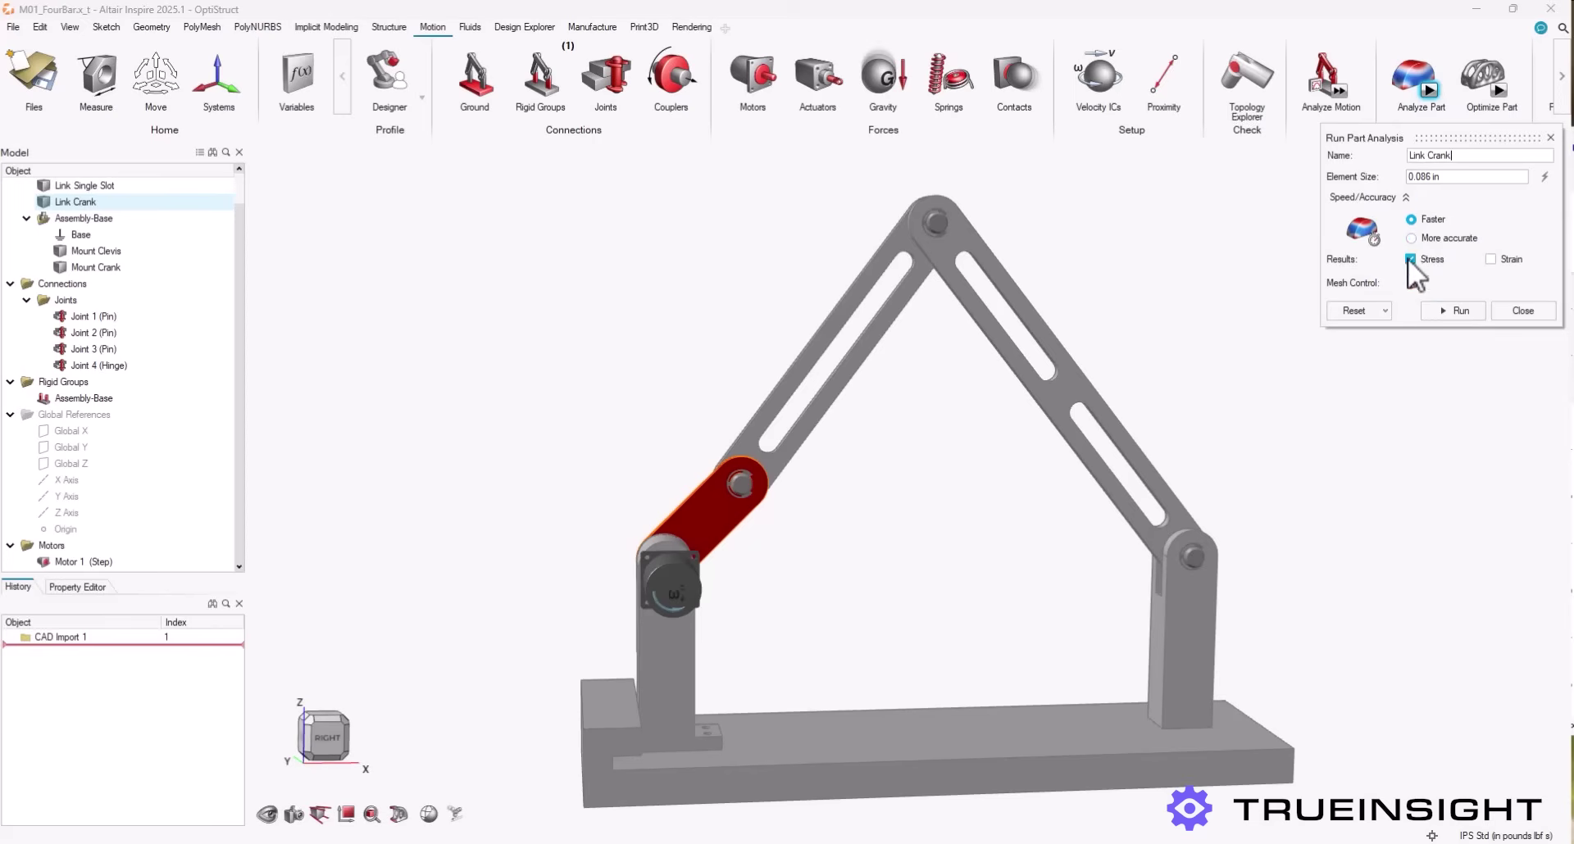
pyautogui.click(1463, 316)
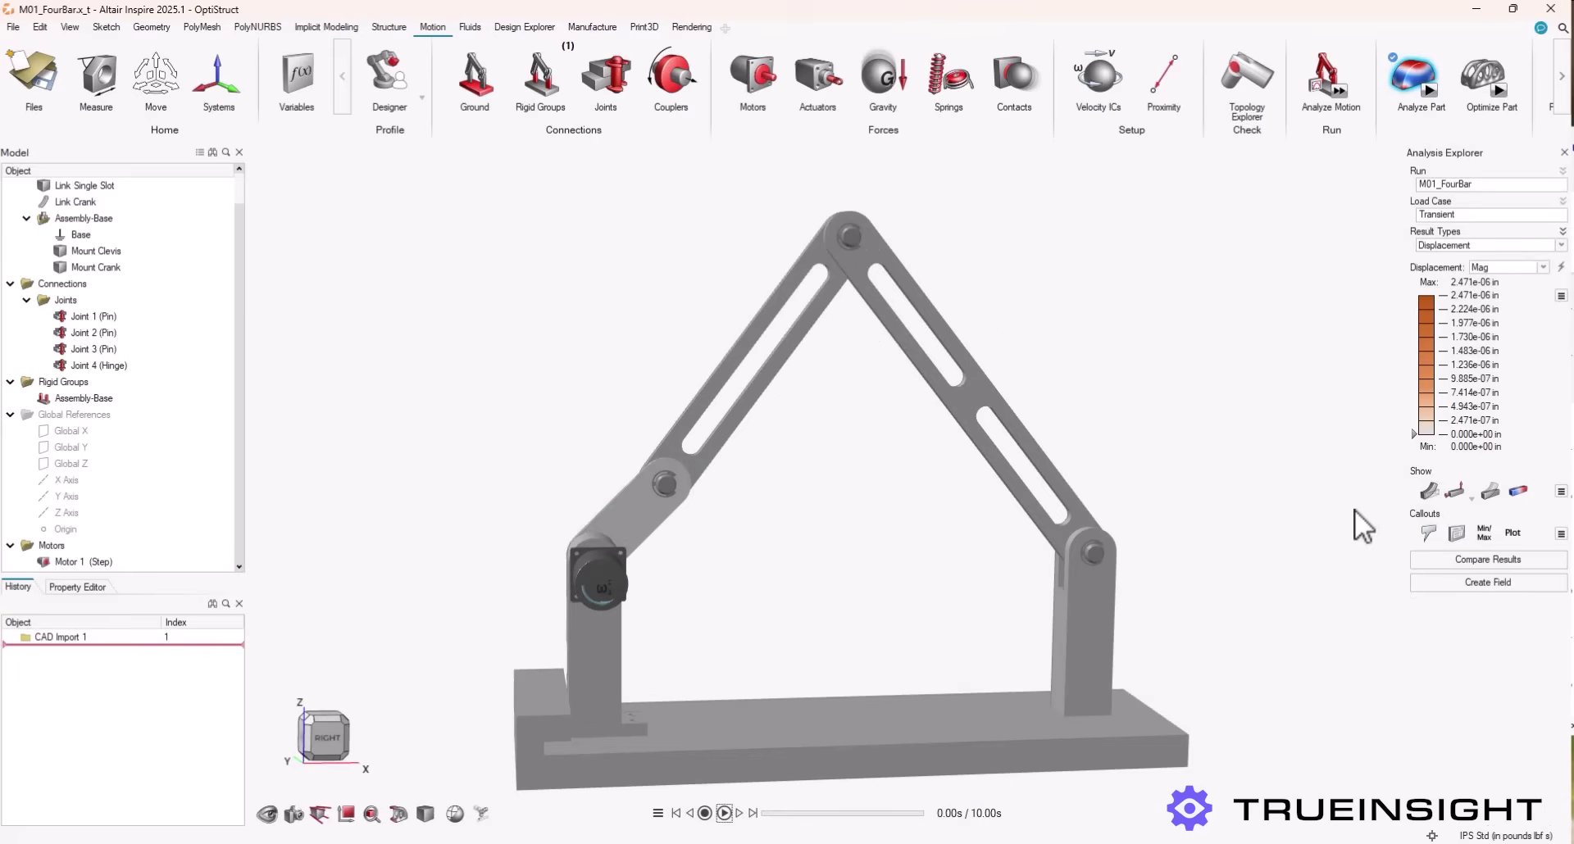
# Switch Link Crank results from Von Mises to Minor Principal Stress, then close the Analysis Explorer
pyautogui.click(1469, 248)
pyautogui.click(1464, 279)
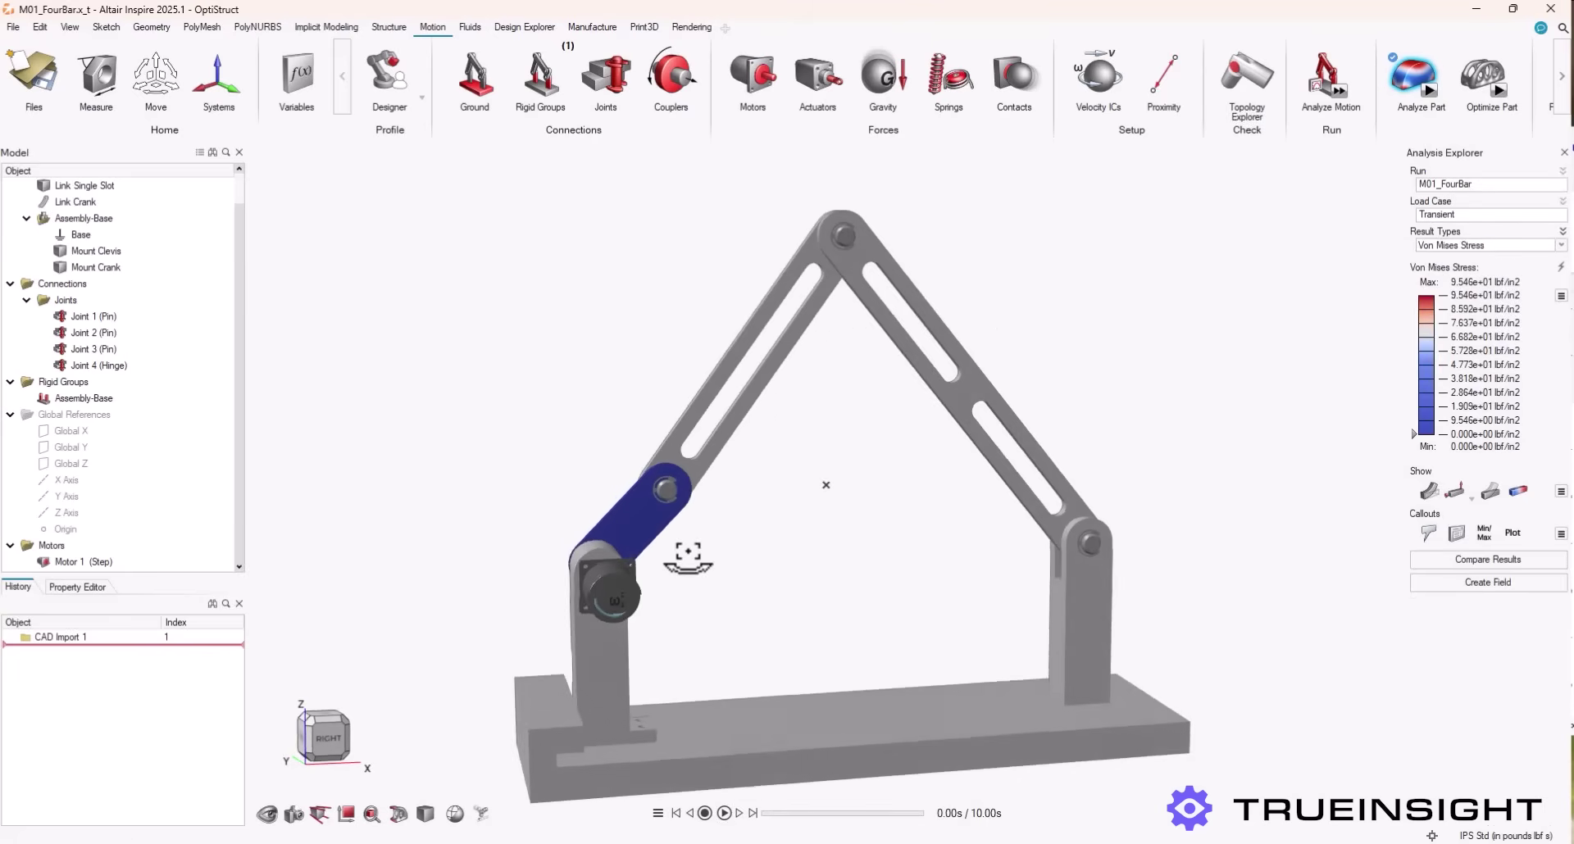
pyautogui.moveTo(688, 558); pyautogui.dragTo(943, 492, button='right')
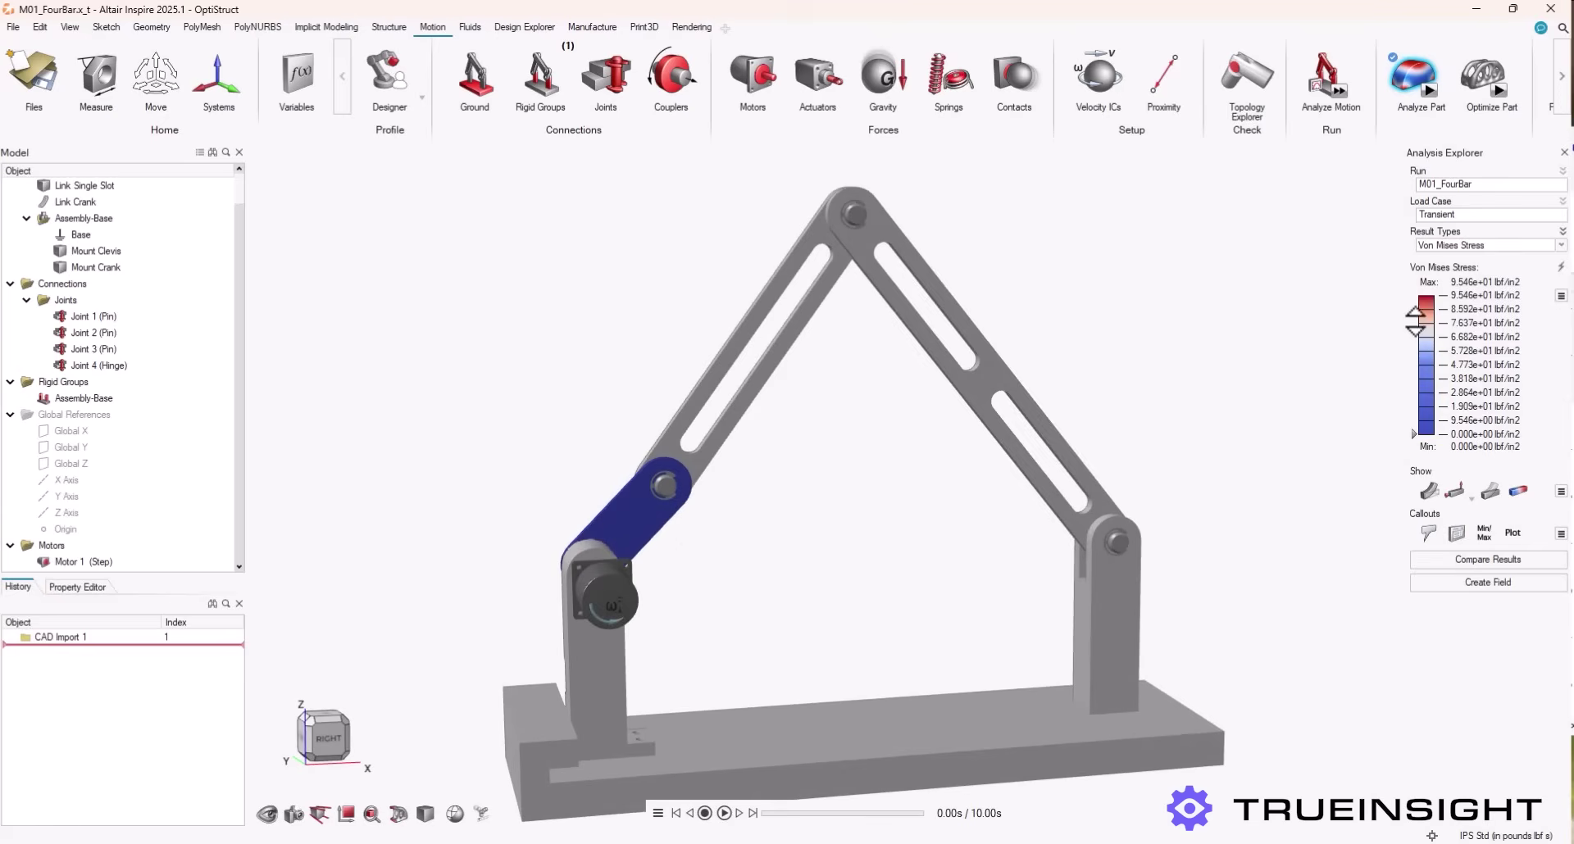
pyautogui.click(1458, 247)
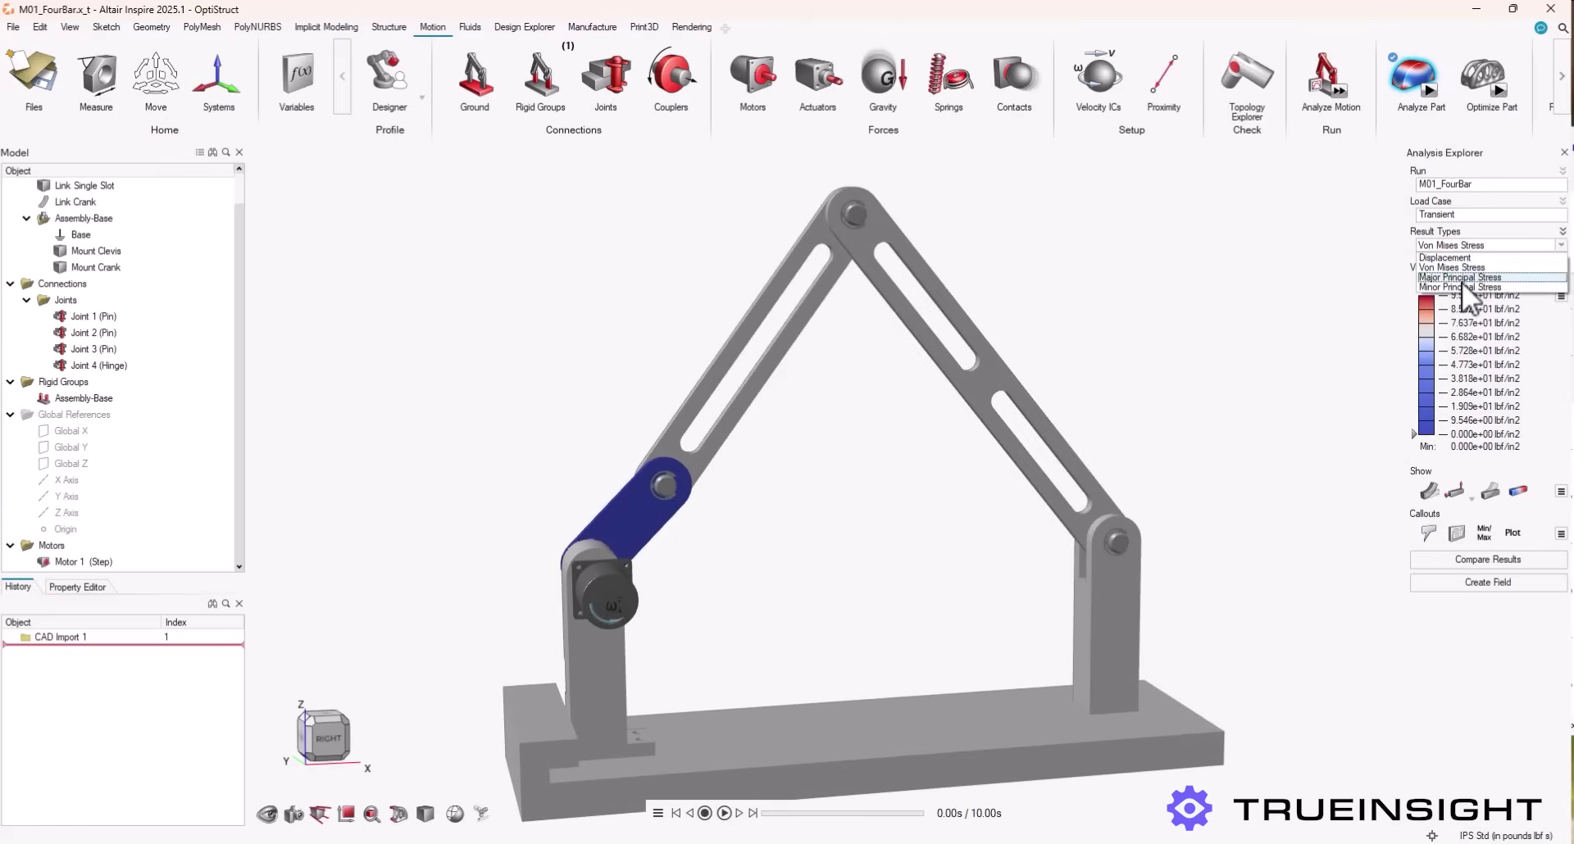
pyautogui.click(1463, 287)
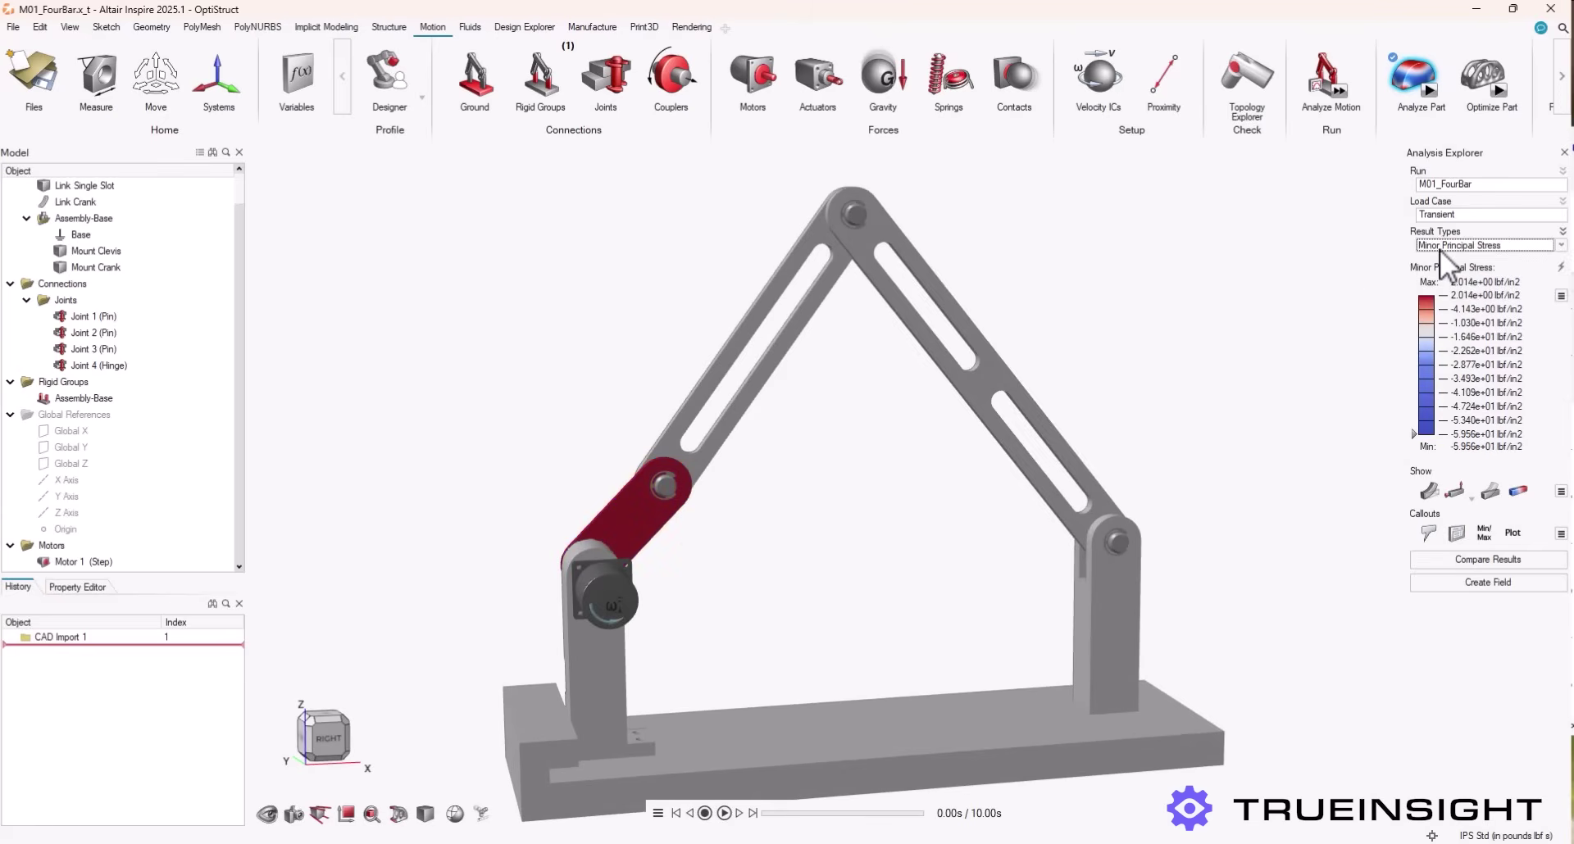
pyautogui.click(1563, 153)
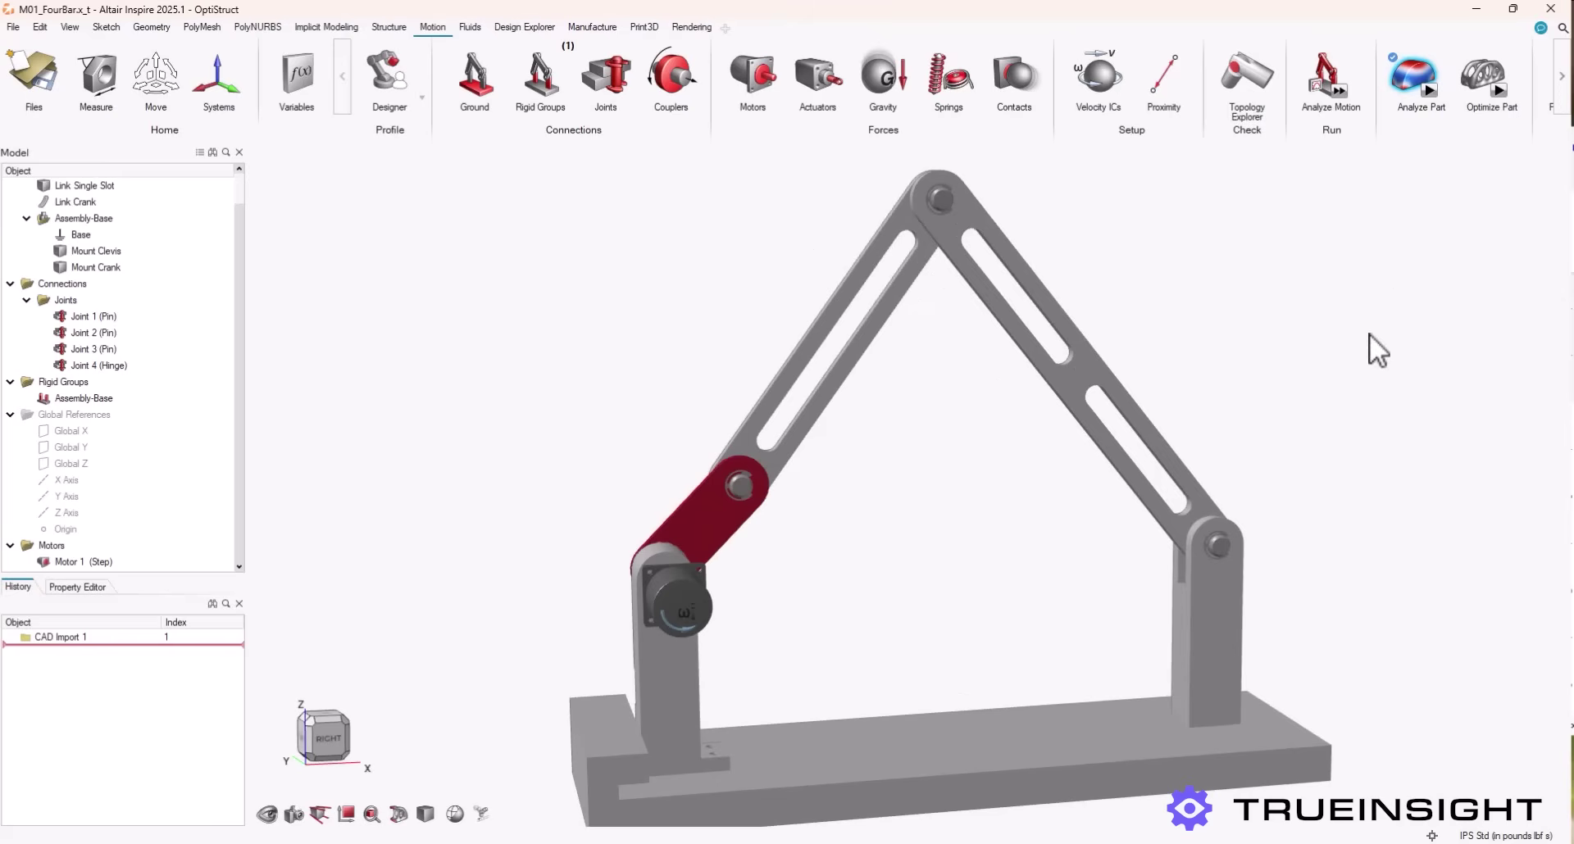
# Change Motor 1's speed from 60 to 120 rpm
pyautogui.doubleClick(687, 628)
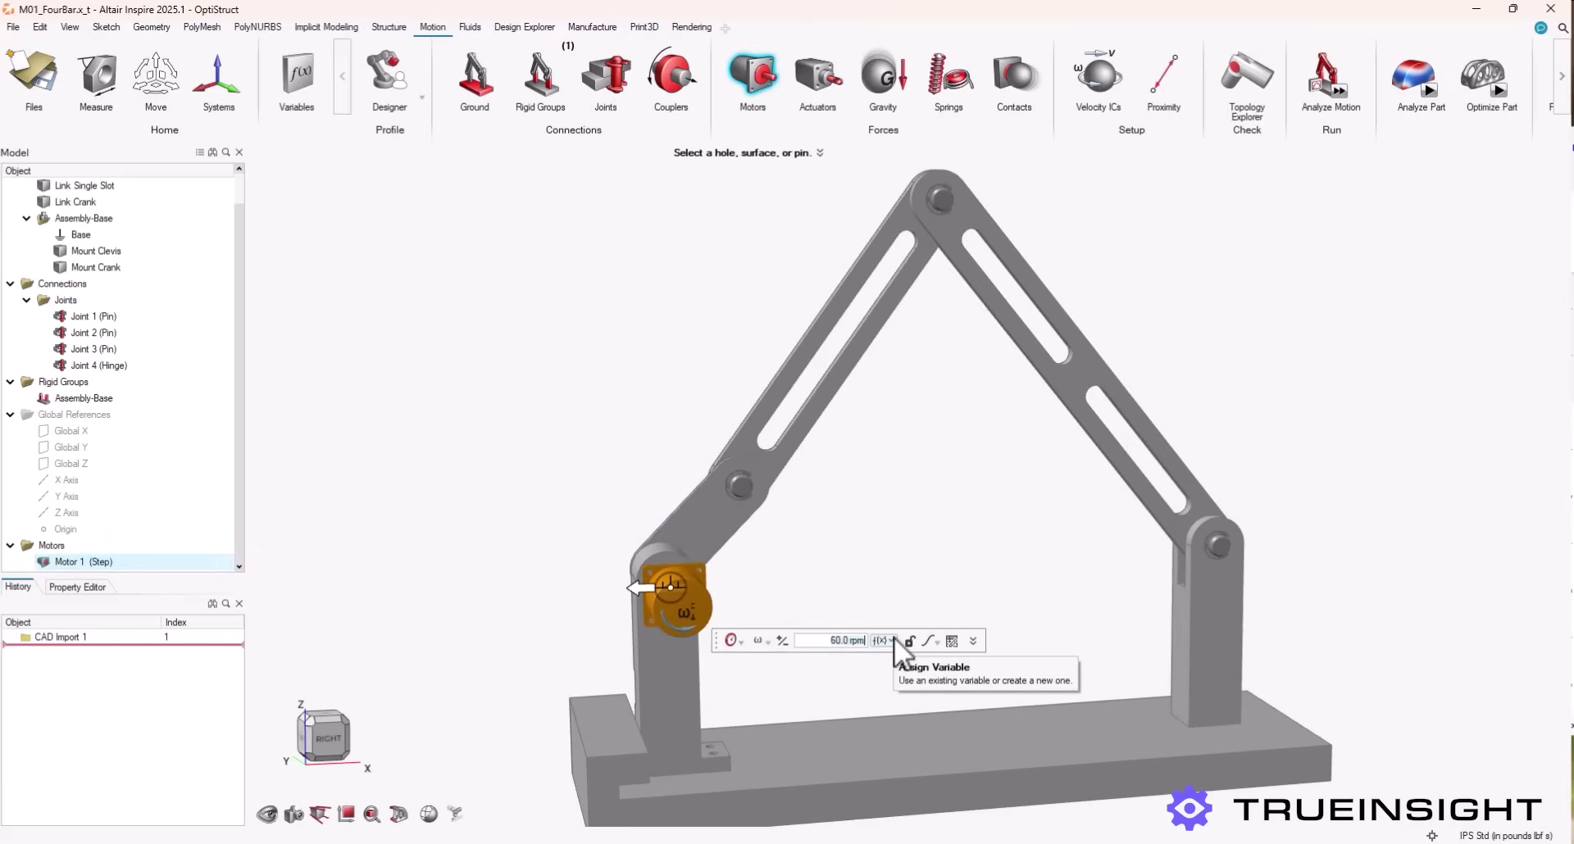
pyautogui.write('120')
pyautogui.press('Escape')
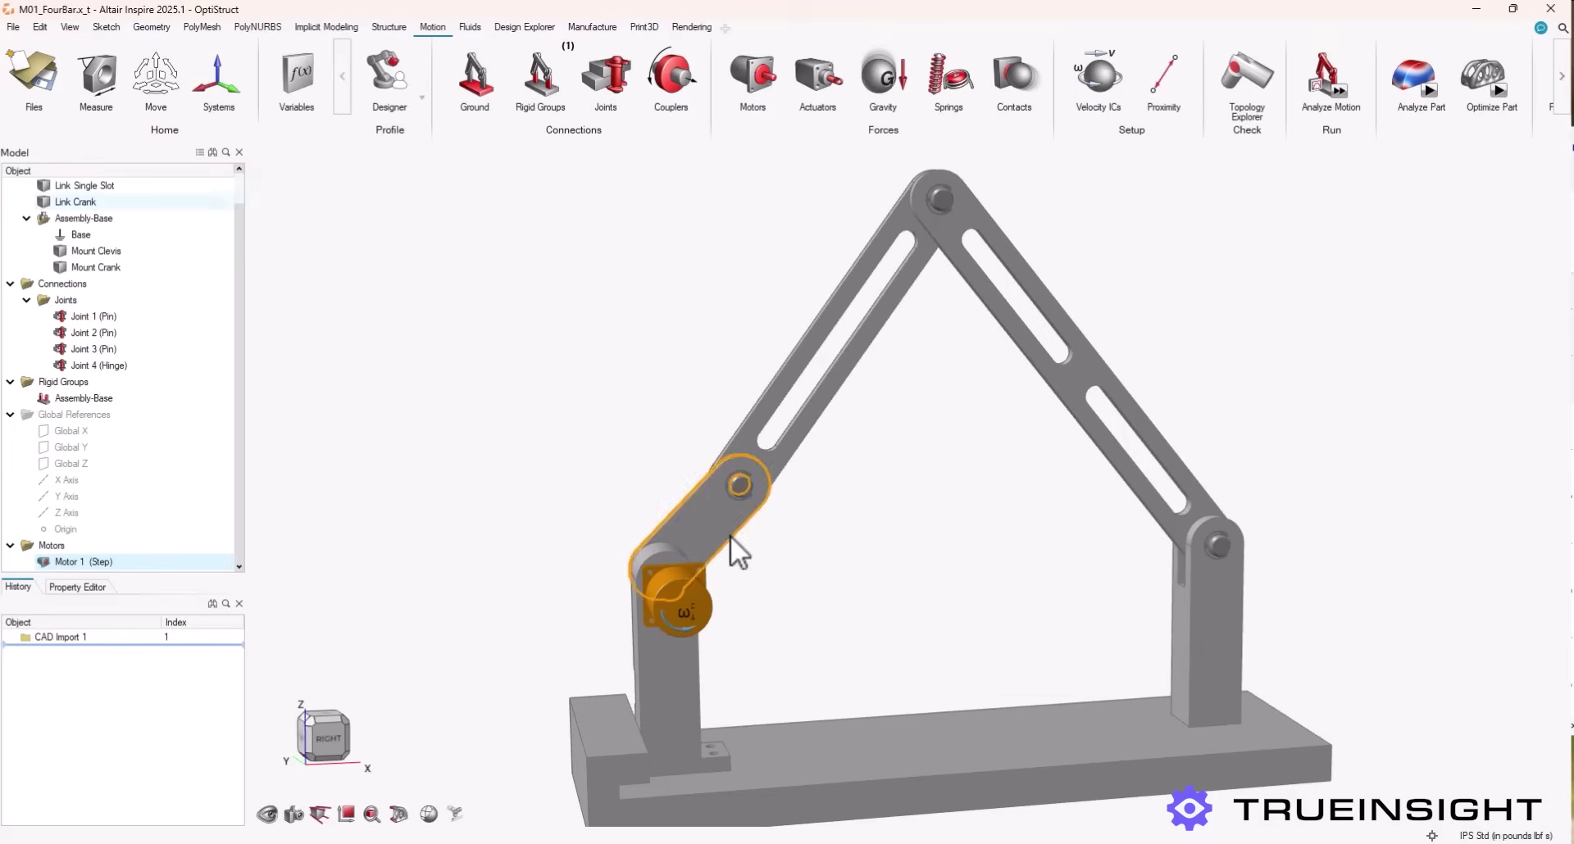
# Rerun the part analysis on Link Crank
pyautogui.click(1421, 78)
pyautogui.click(1437, 197)
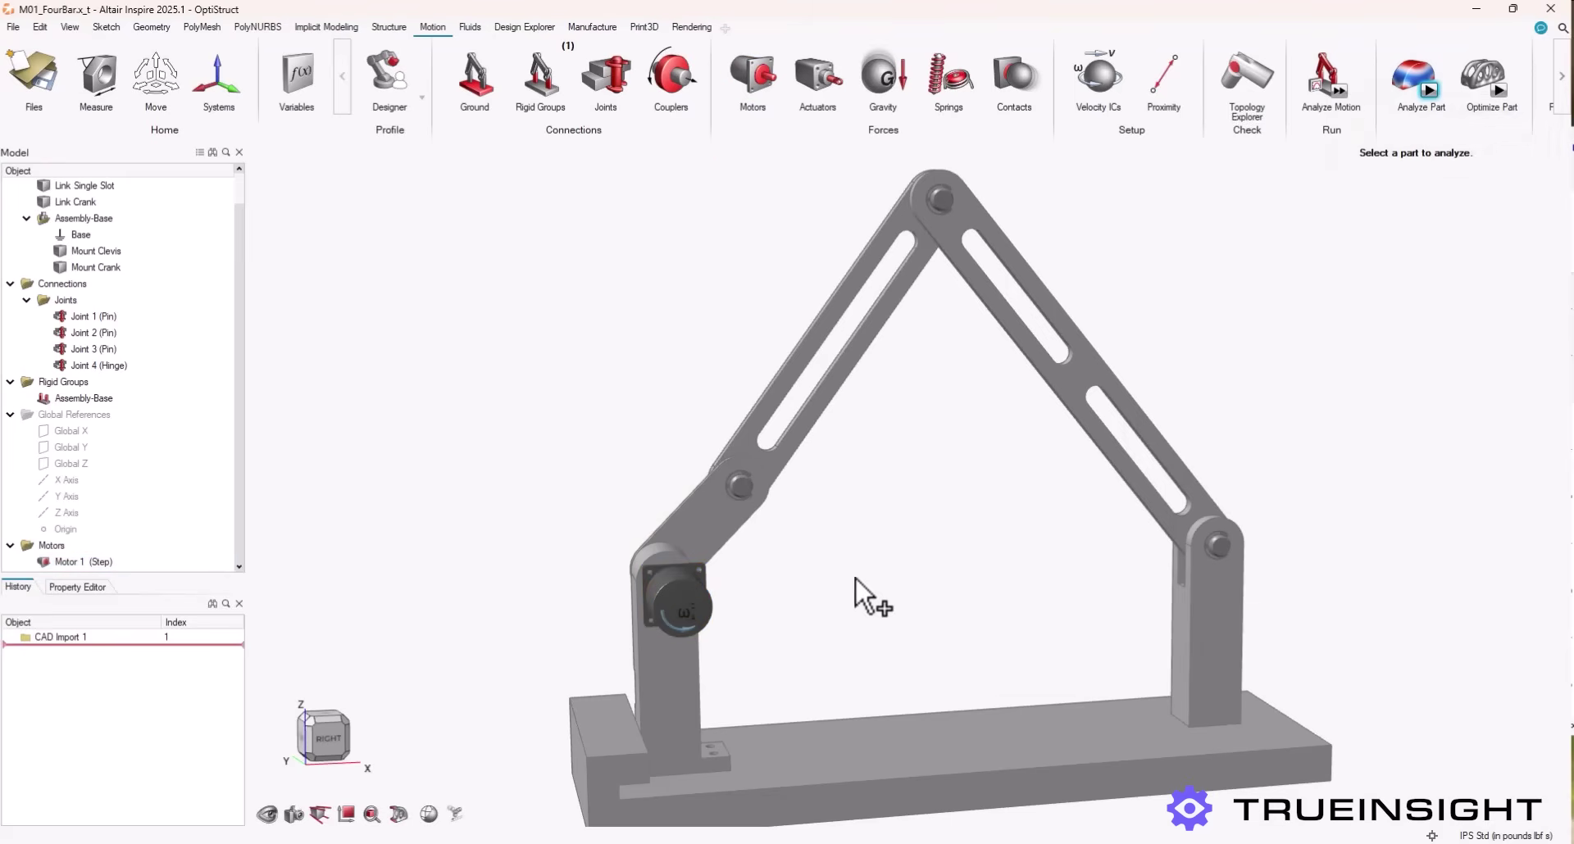
pyautogui.click(715, 536)
pyautogui.click(1434, 313)
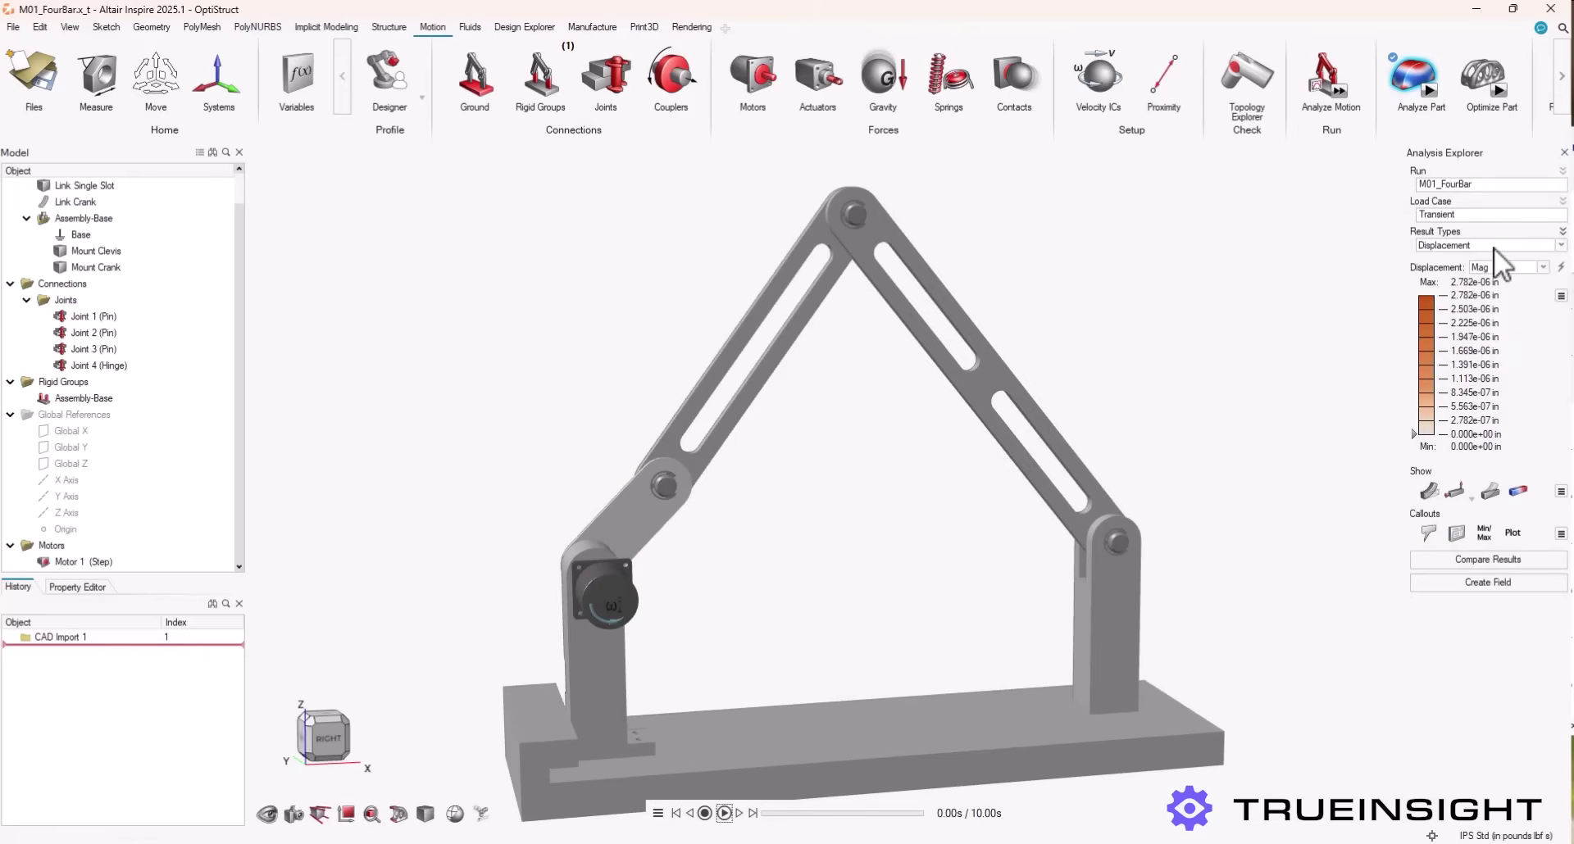
# Show Link Crank's Von Mises stress, close the Analysis Explorer, and rerun the motion analysis at 120 rpm
pyautogui.click(1494, 246)
pyautogui.click(1489, 271)
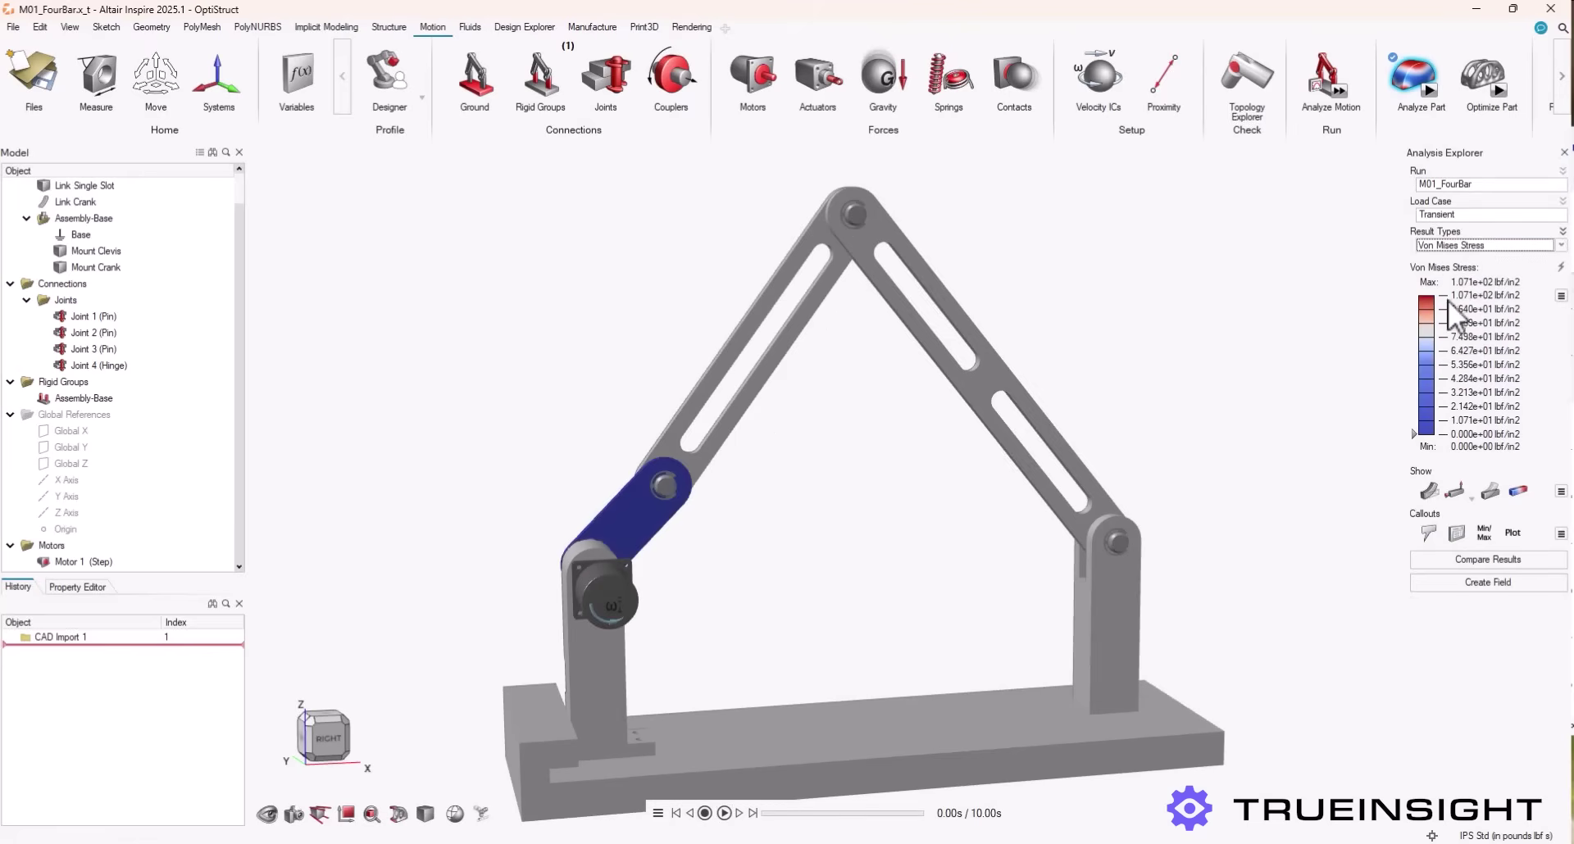
pyautogui.click(1563, 153)
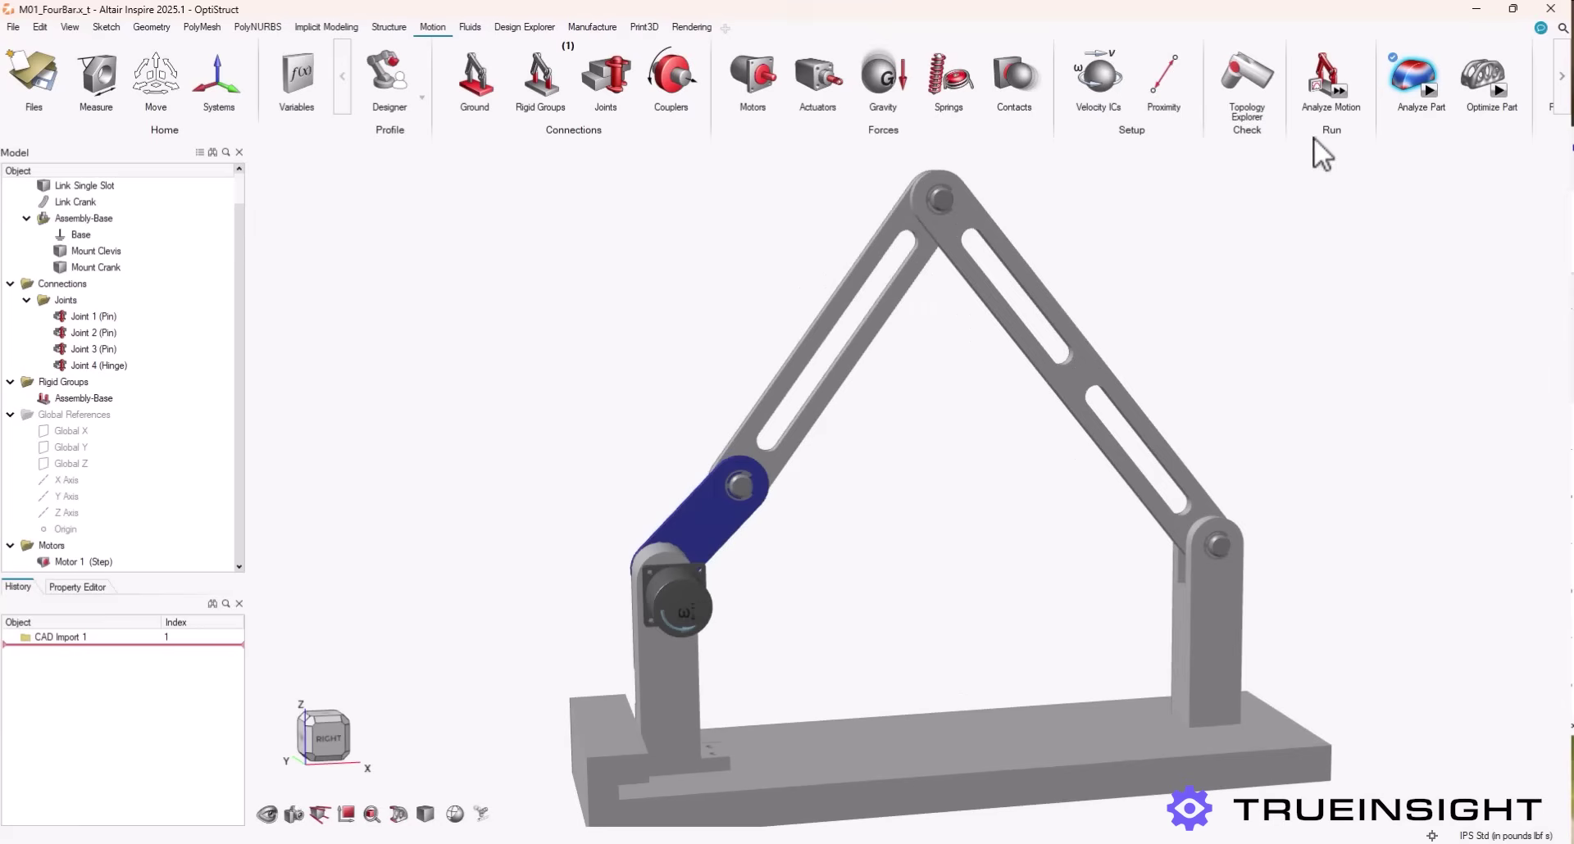
pyautogui.moveTo(1357, 115)
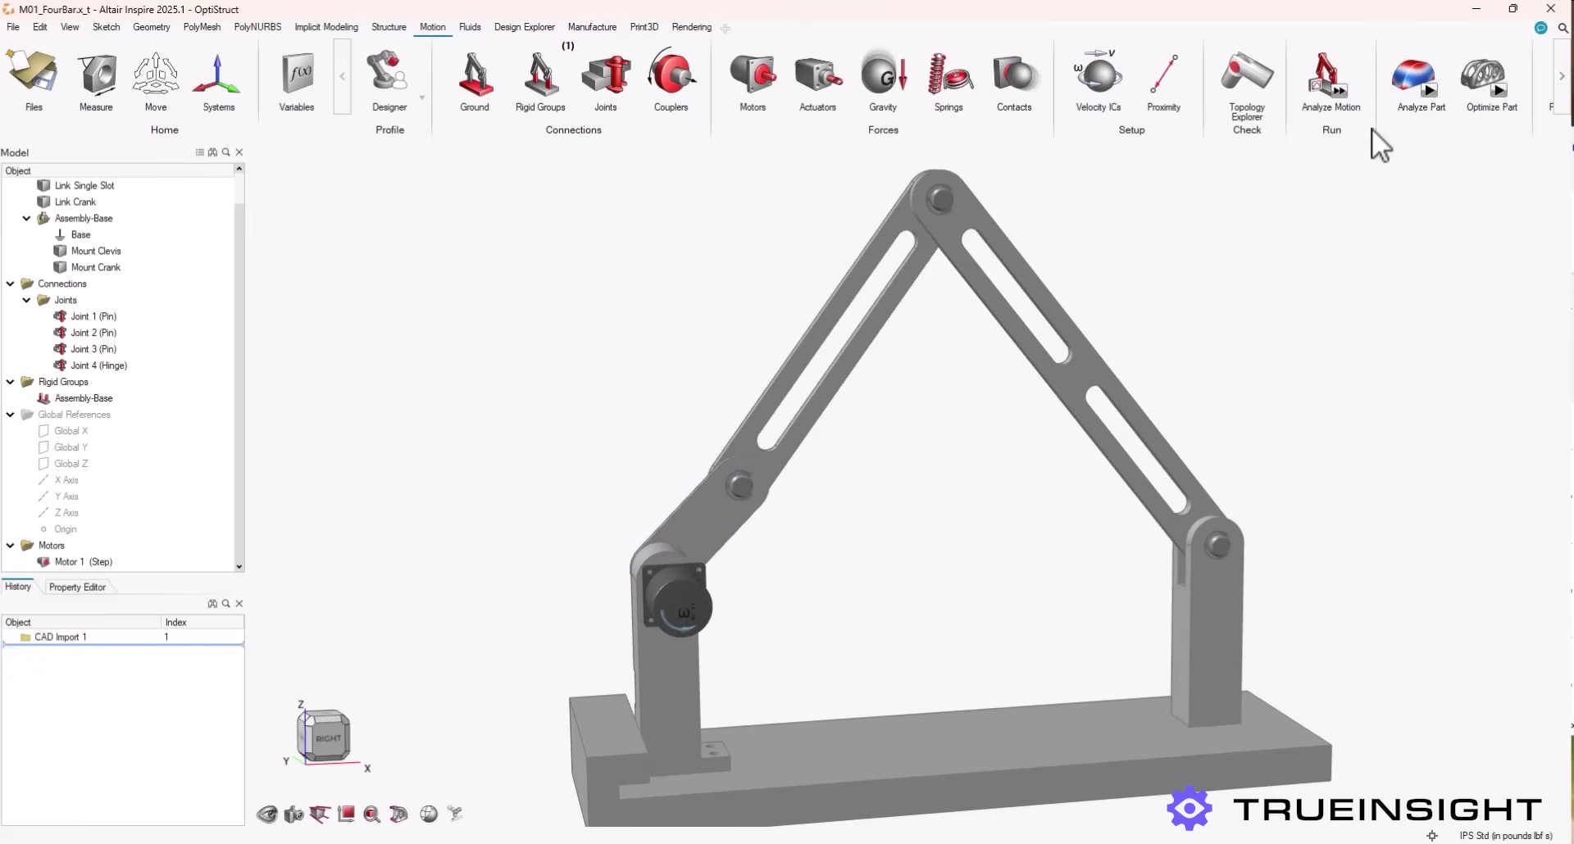
pyautogui.click(1340, 92)
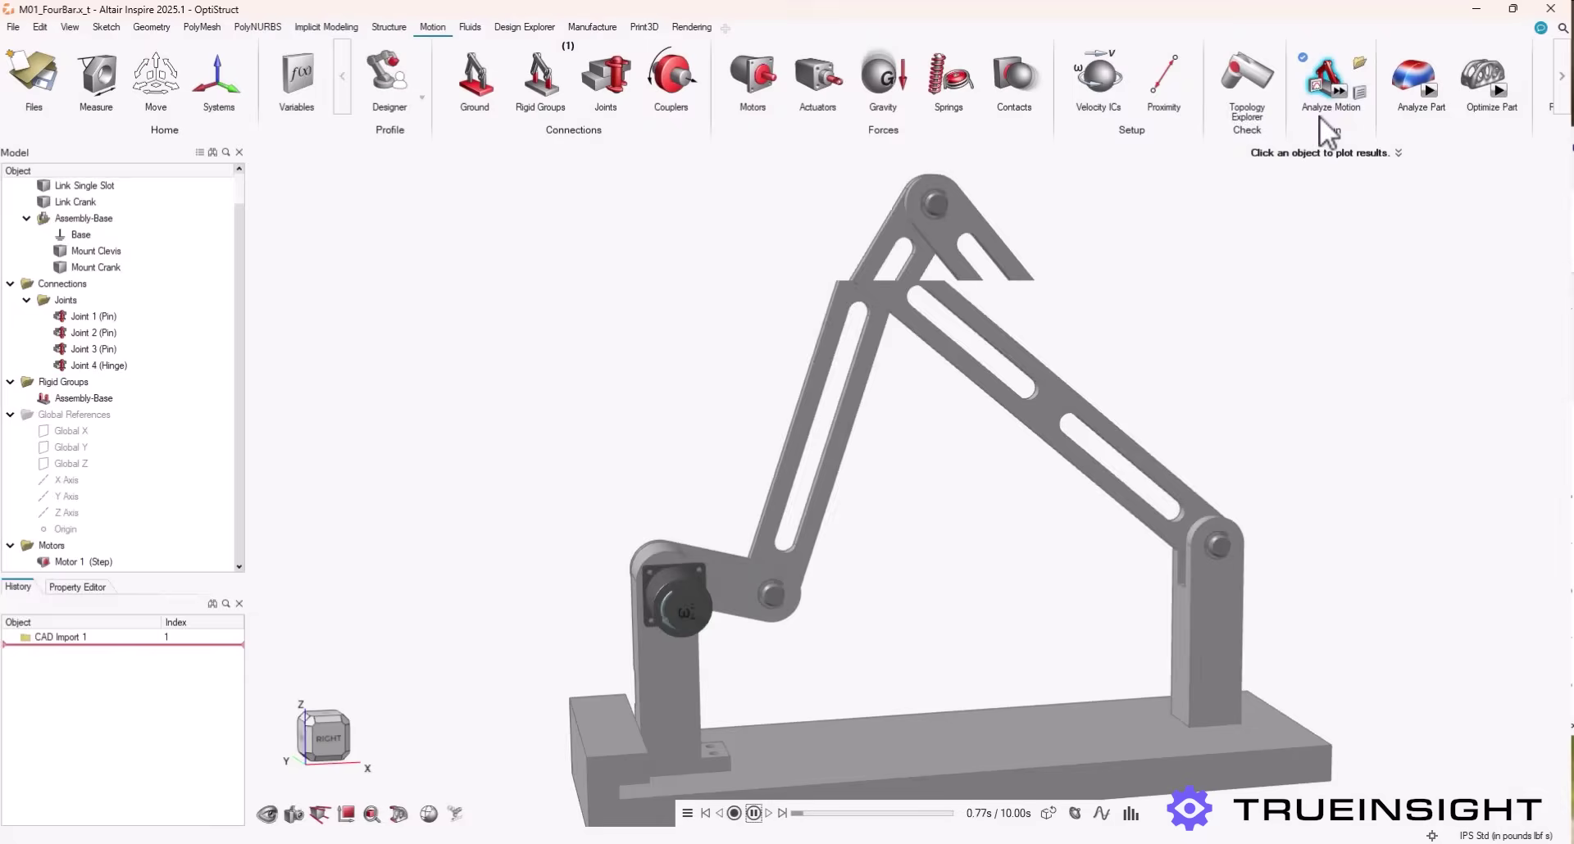
# Pause playback and plot Link Single Slot, Link Dual Slot and Link Crank displacement plus Motor 1 torque
pyautogui.click(754, 814)
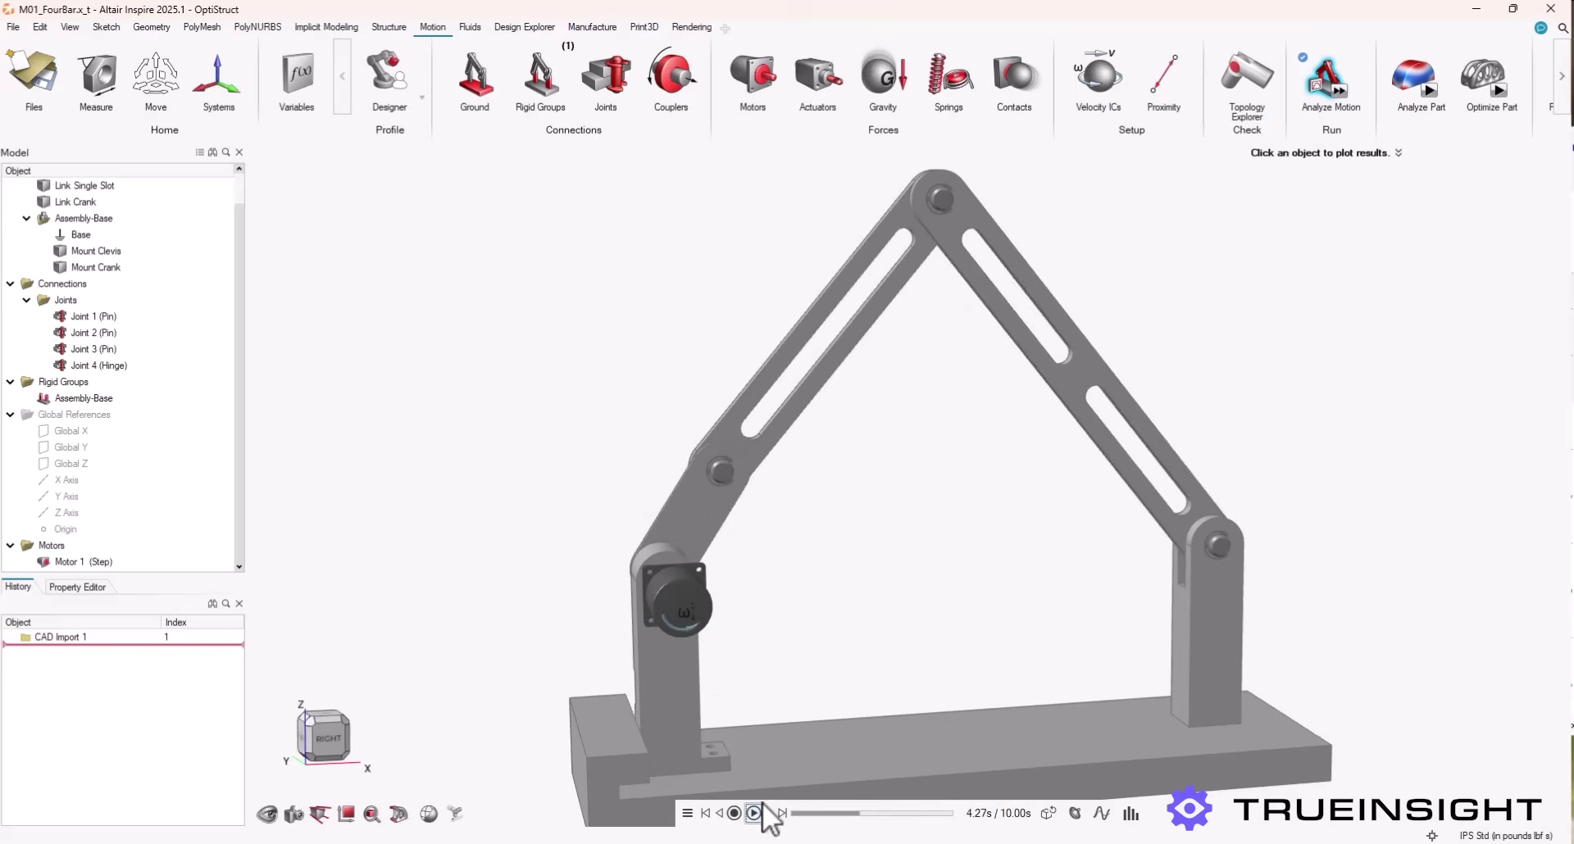
pyautogui.click(1323, 79)
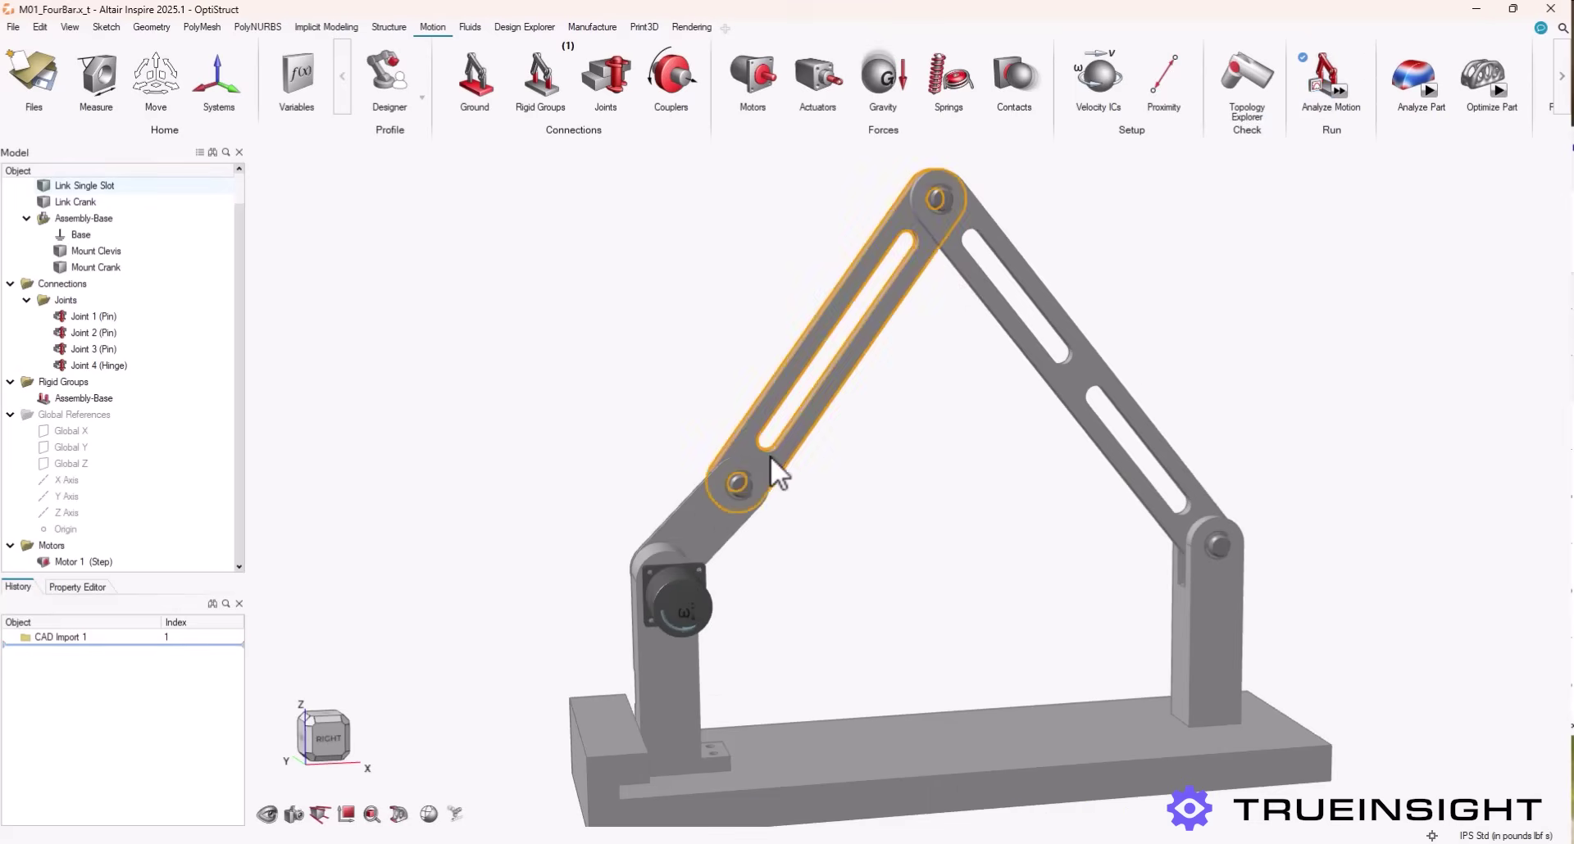
pyautogui.click(1320, 84)
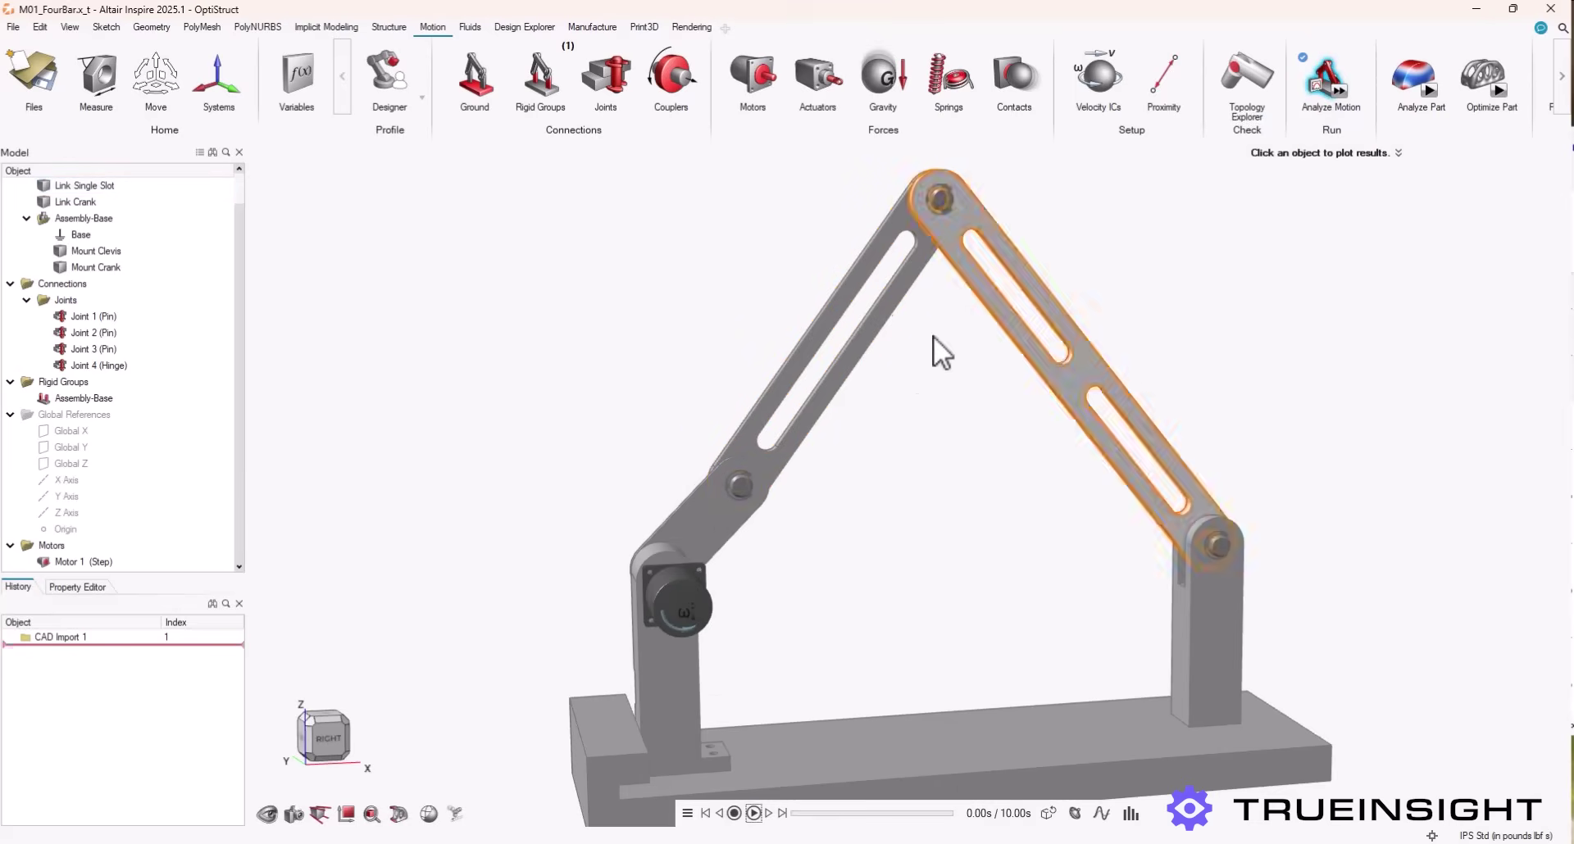
pyautogui.click(770, 454)
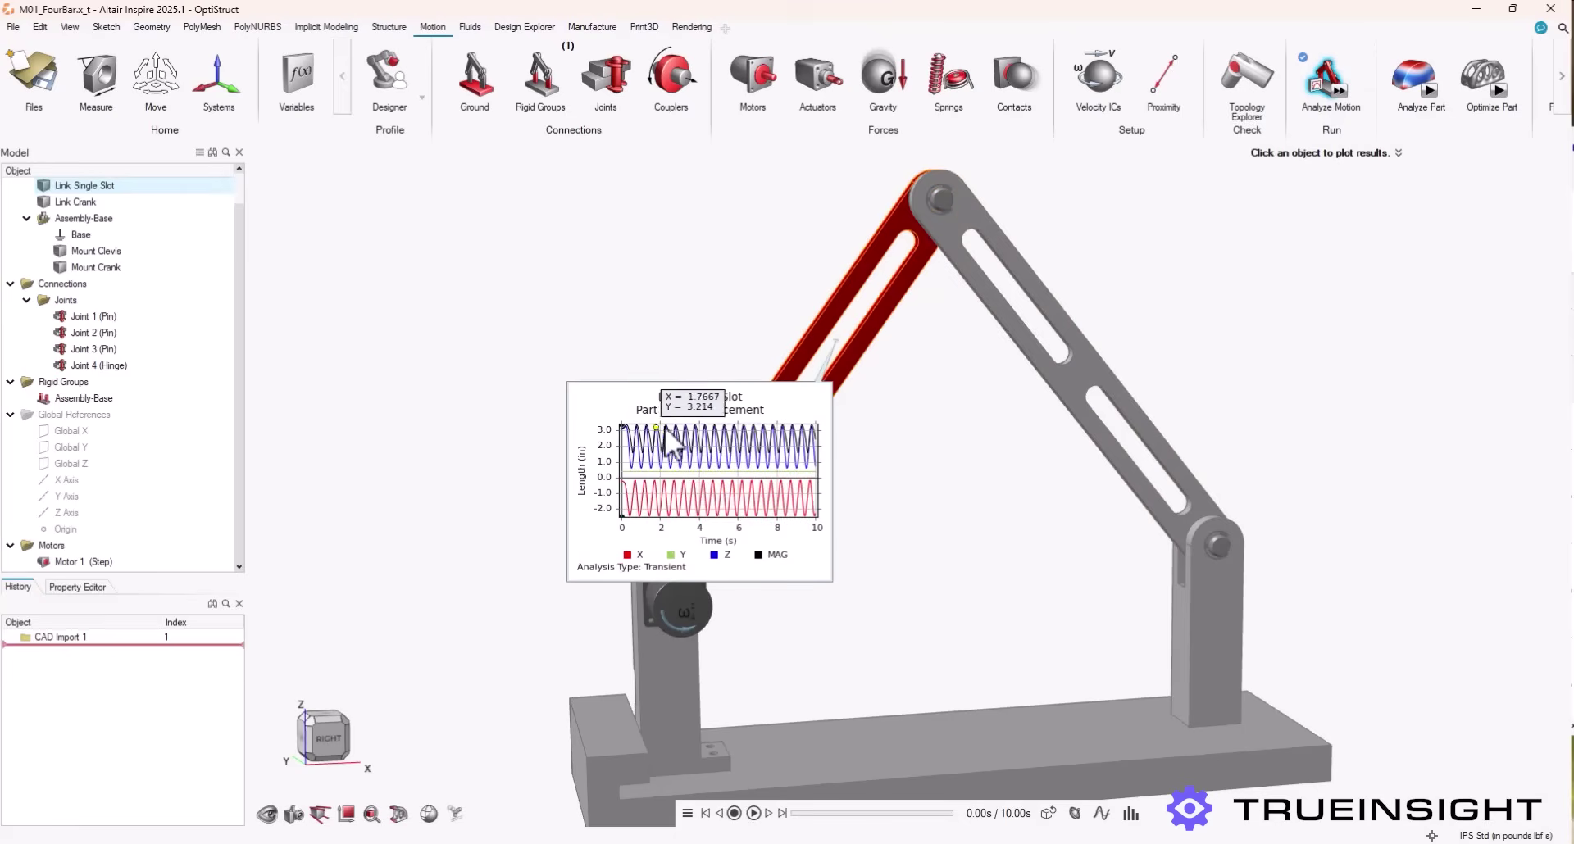
pyautogui.click(951, 244)
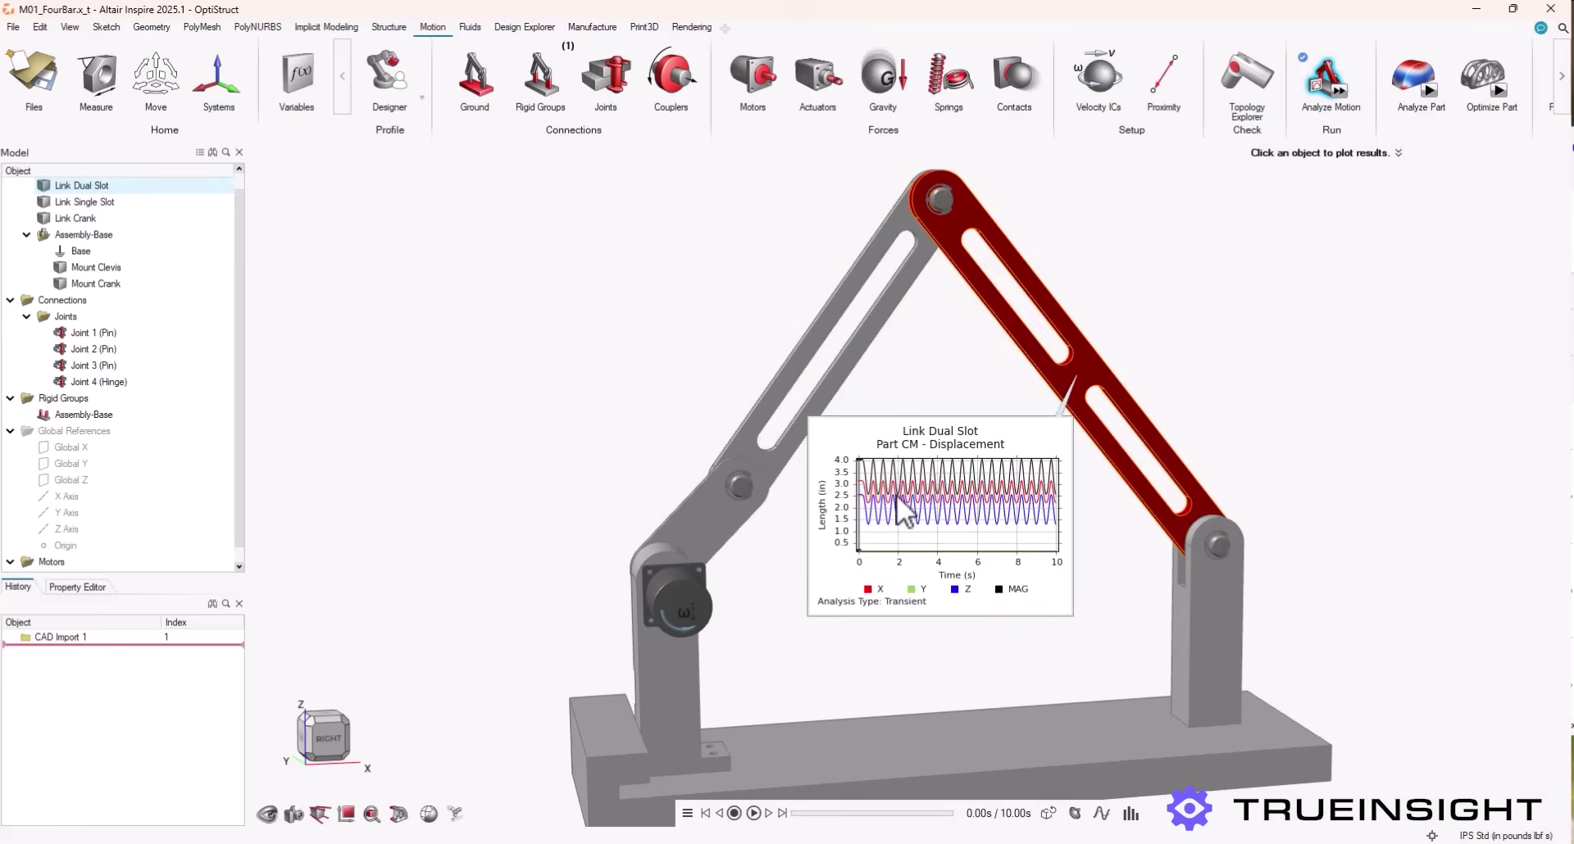
pyautogui.click(680, 599)
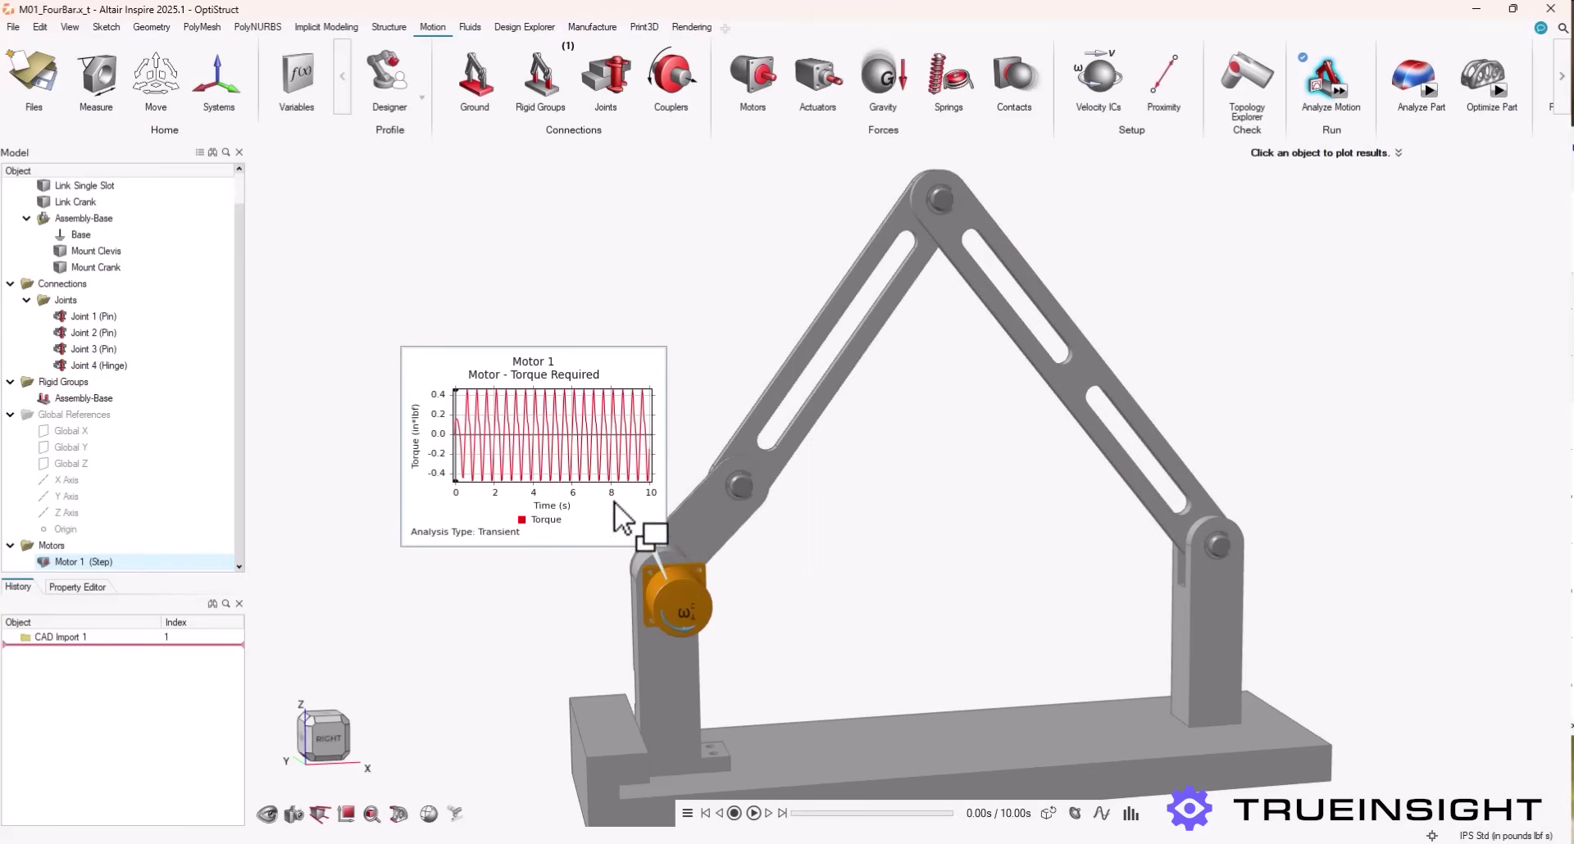
pyautogui.click(665, 548)
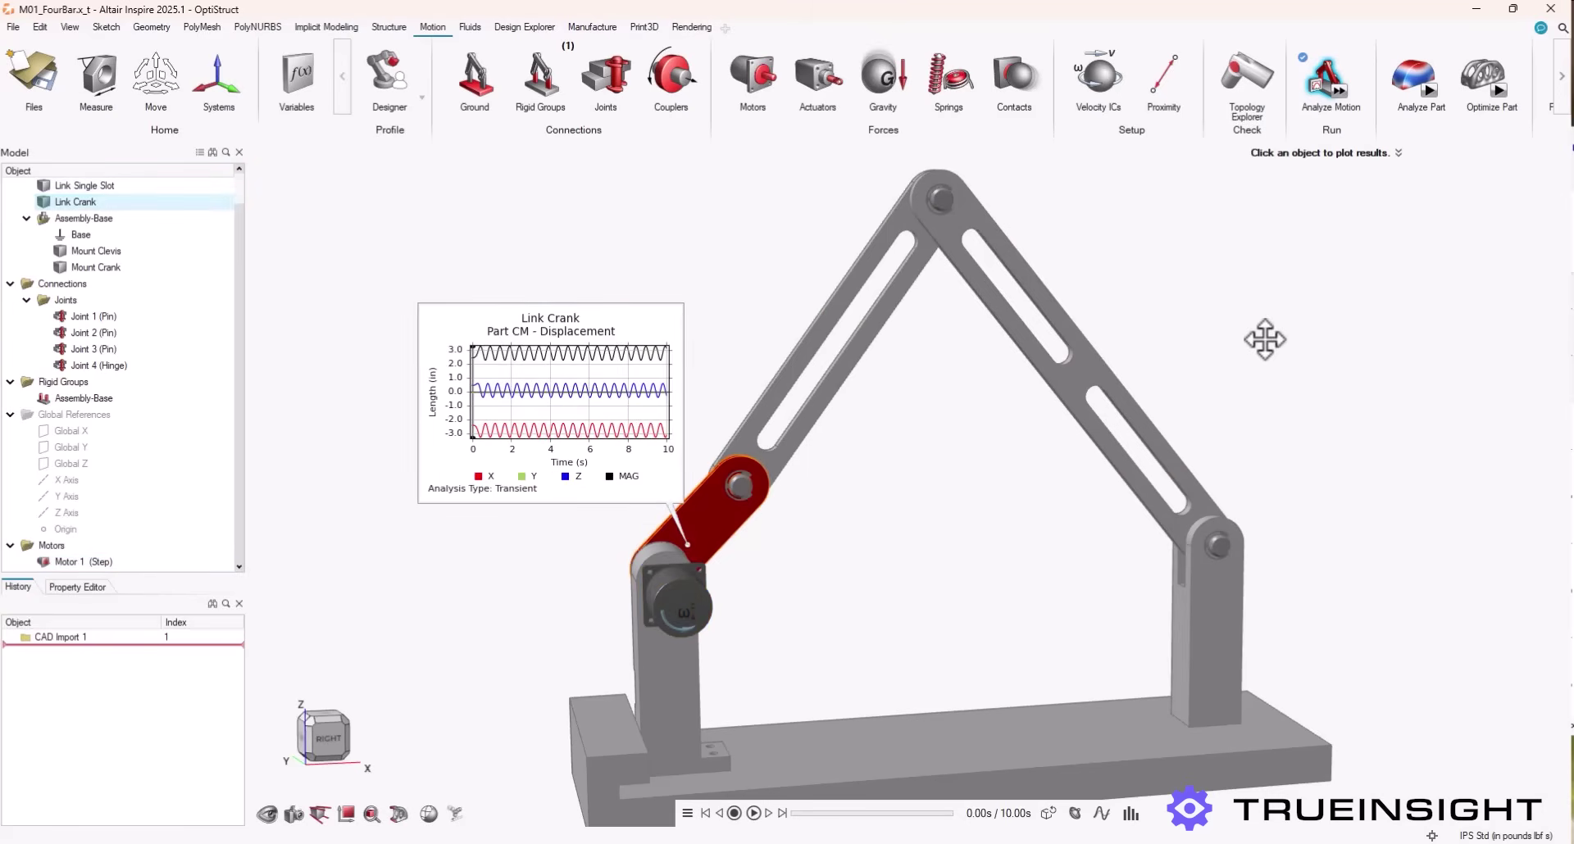
# Exit the motion results review back to the setup view
pyautogui.rightClick(1189, 264)
pyautogui.click(1199, 249)
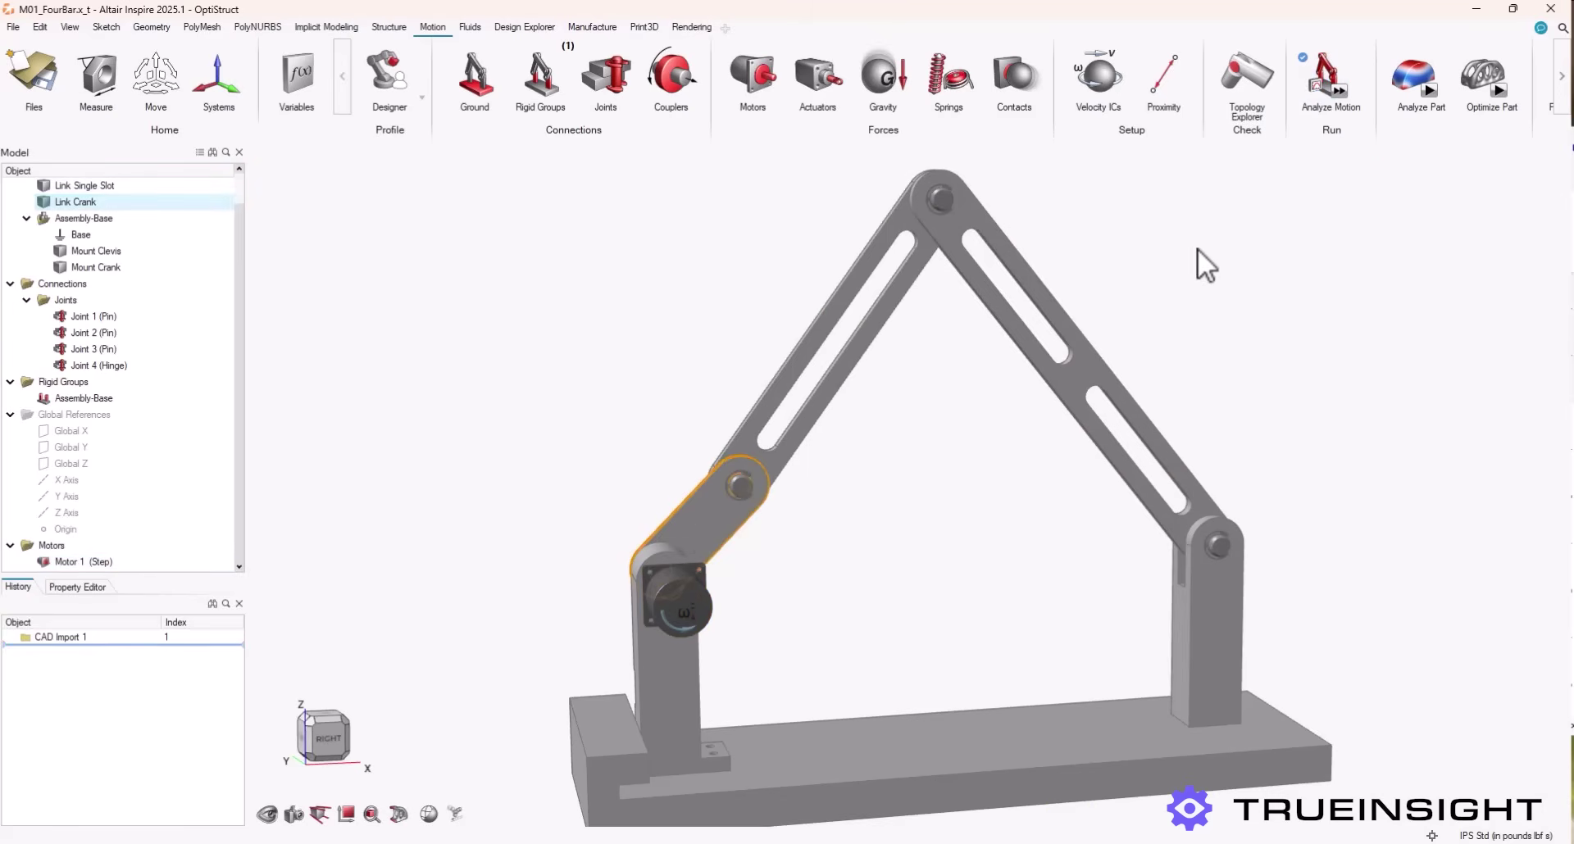
pyautogui.click(1252, 246)
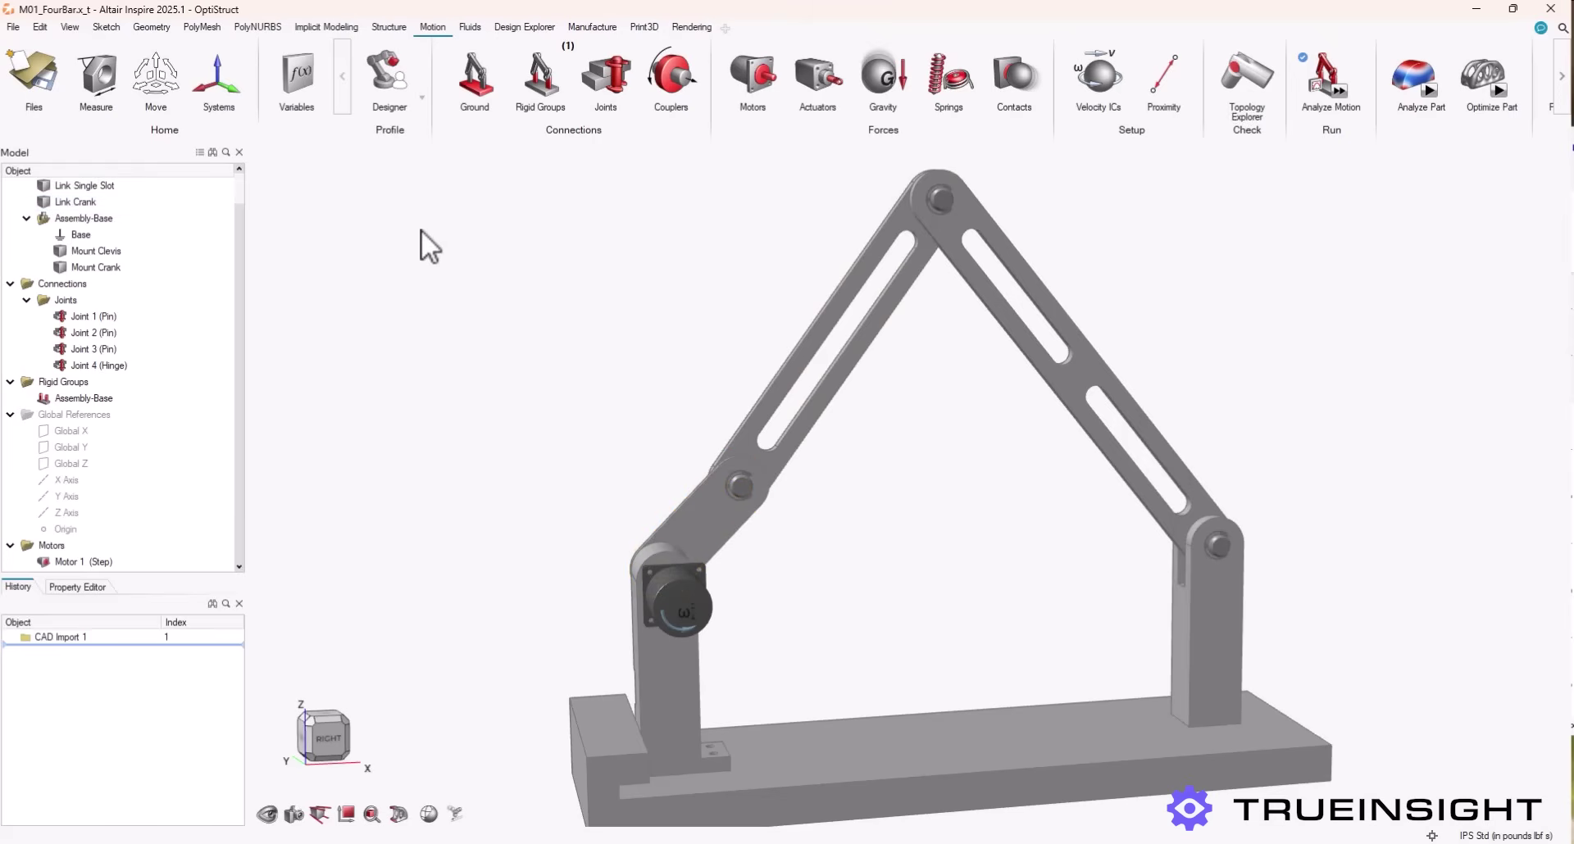
# Switch the motion ribbon from Designer to the Analyst profile and browse the FMUs and remaining review tools
pyautogui.click(389, 82)
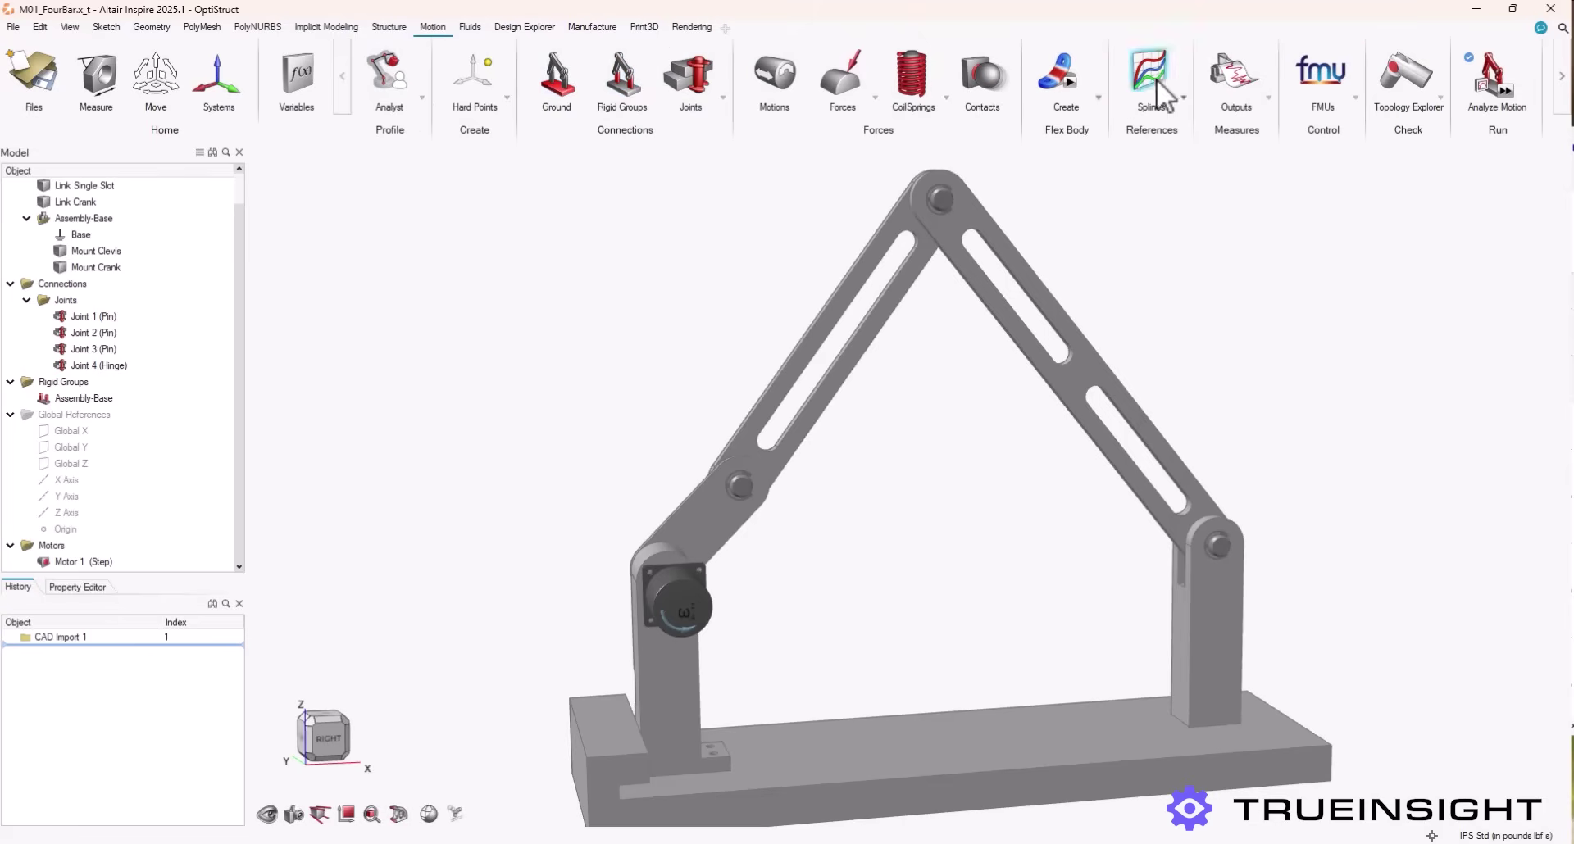
pyautogui.click(1357, 99)
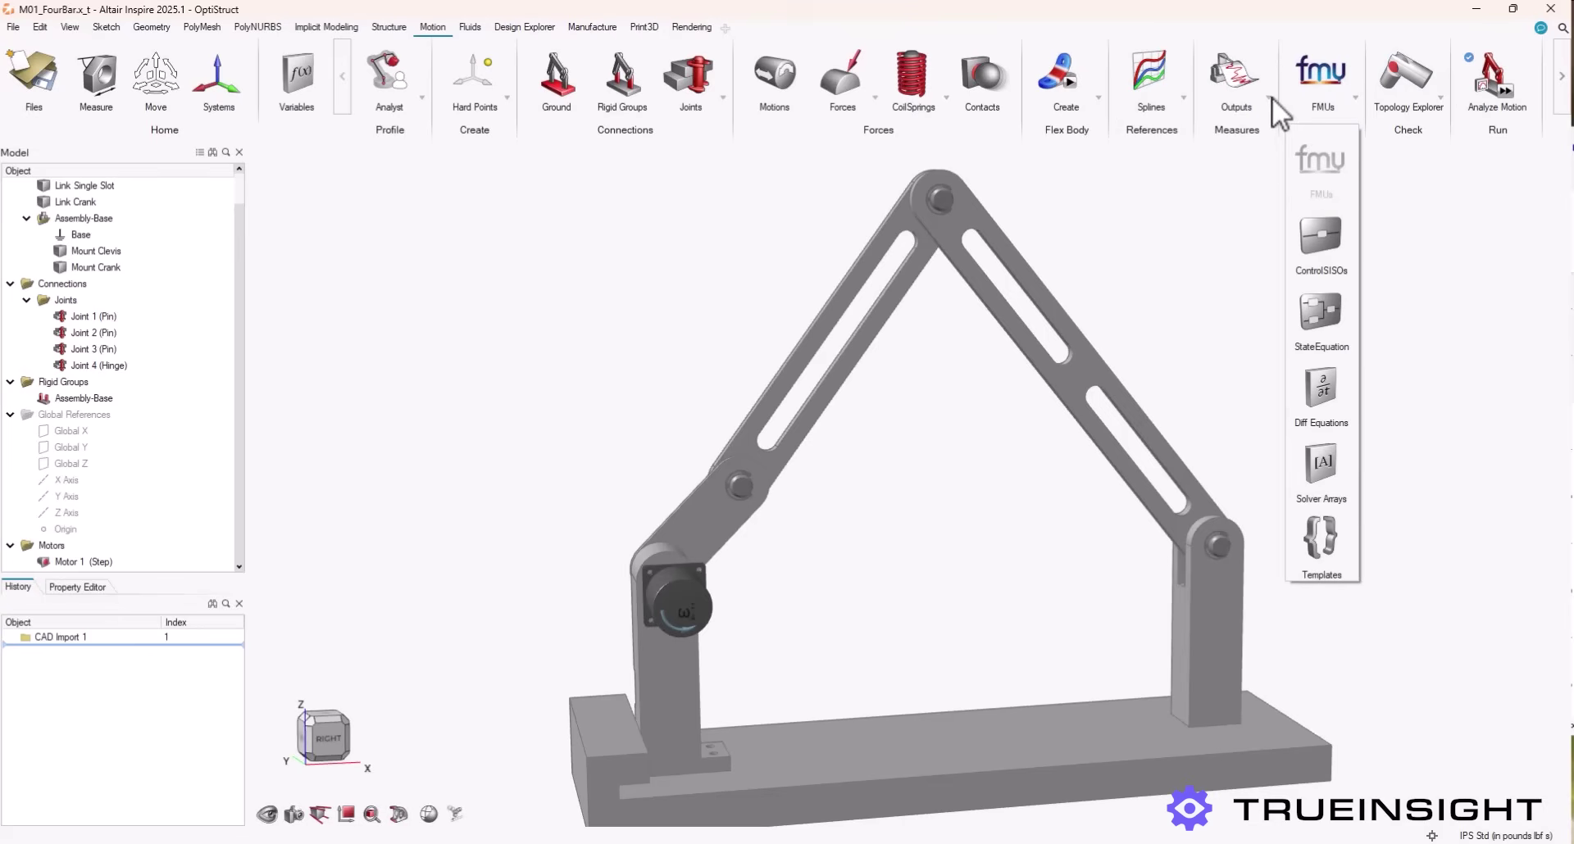
pyautogui.click(1562, 97)
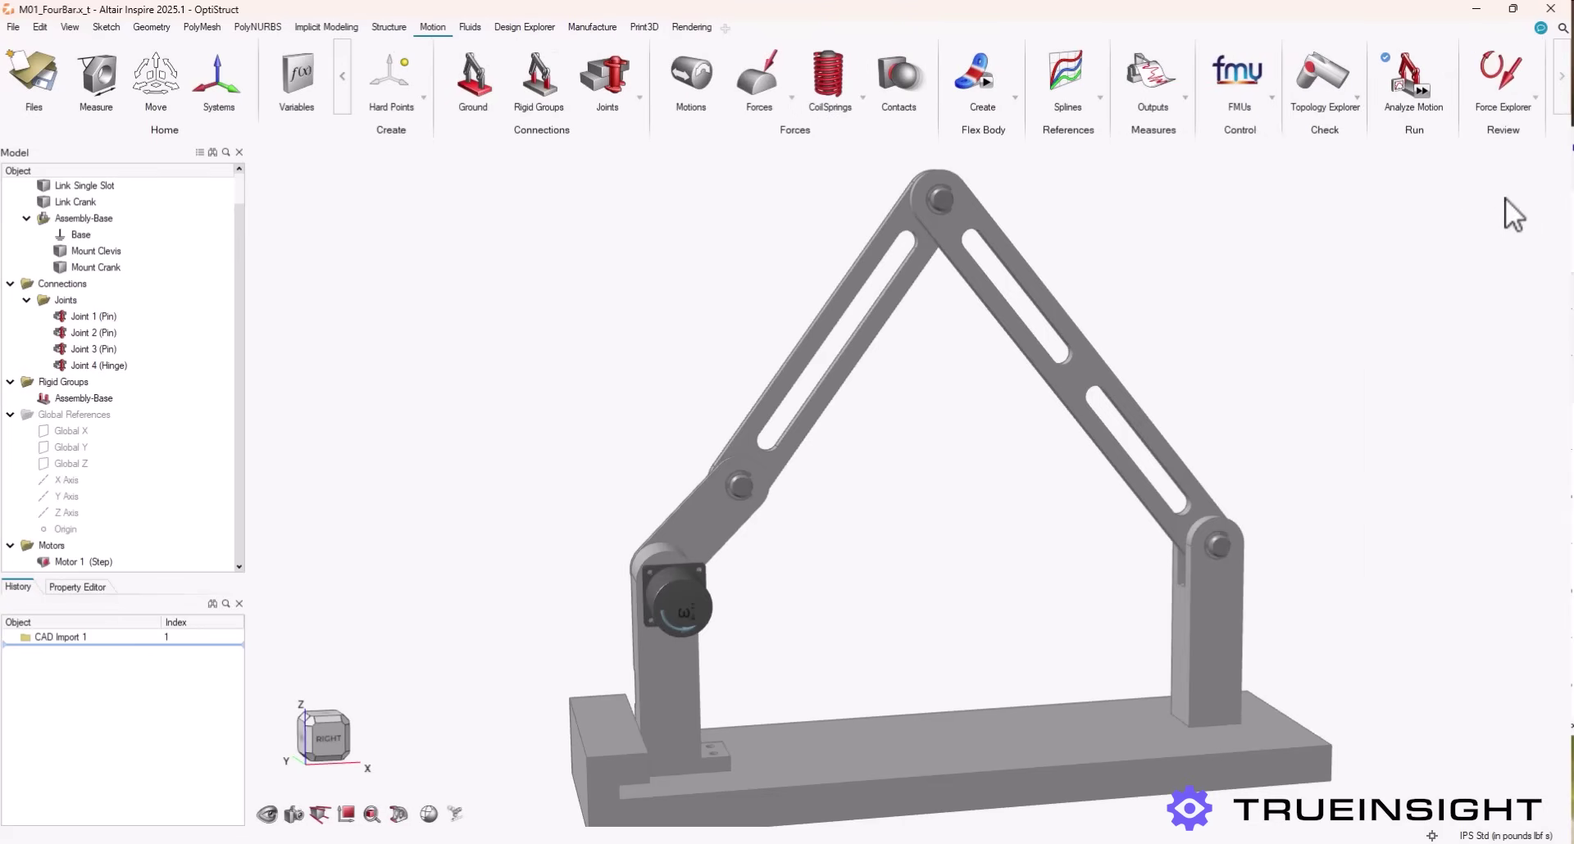